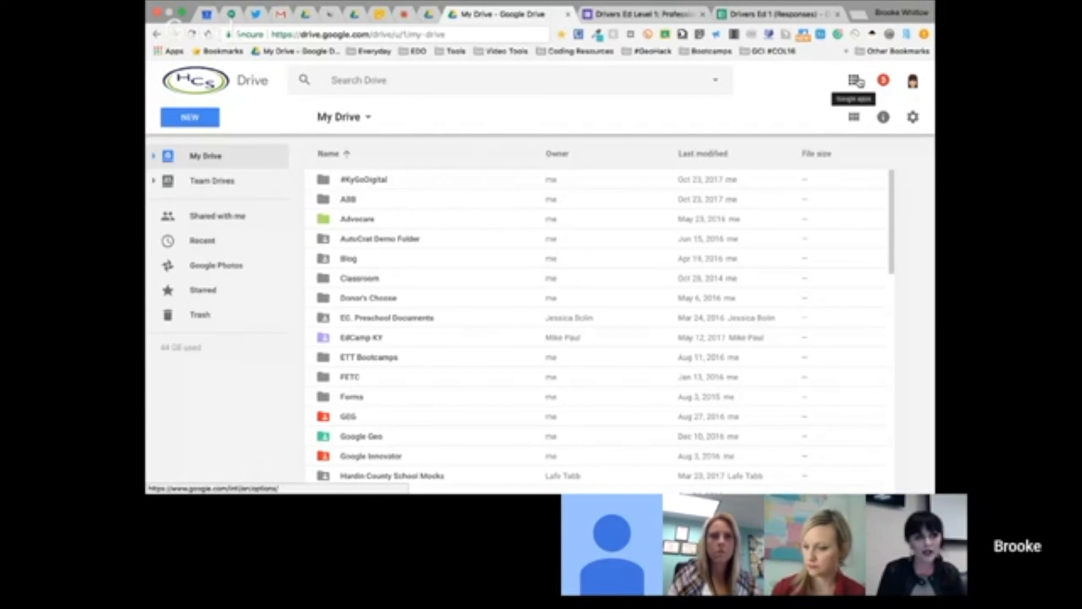
Create a new blank Google Form from Google Drive
{"action": "left_click", "coordinate": [857, 81]}
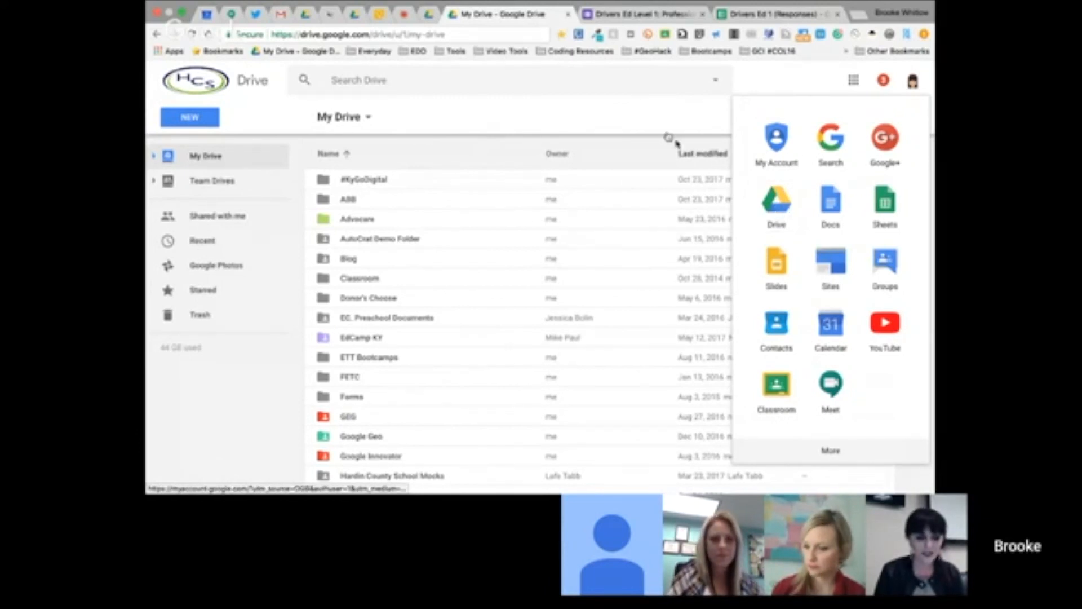
{"action": "left_click", "coordinate": [641, 115]}
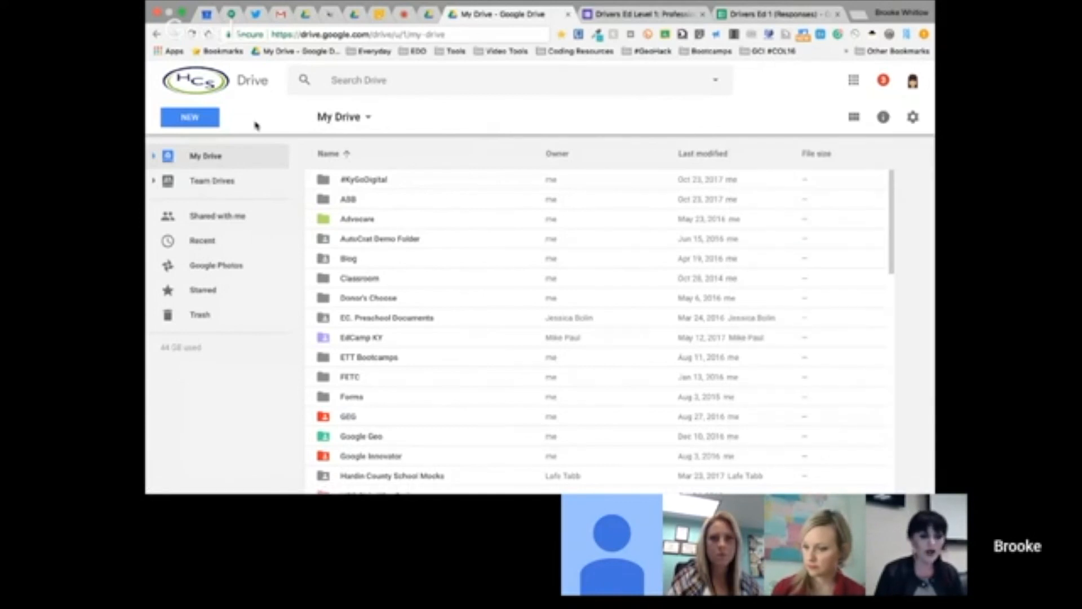
{"action": "left_click", "coordinate": [201, 120]}
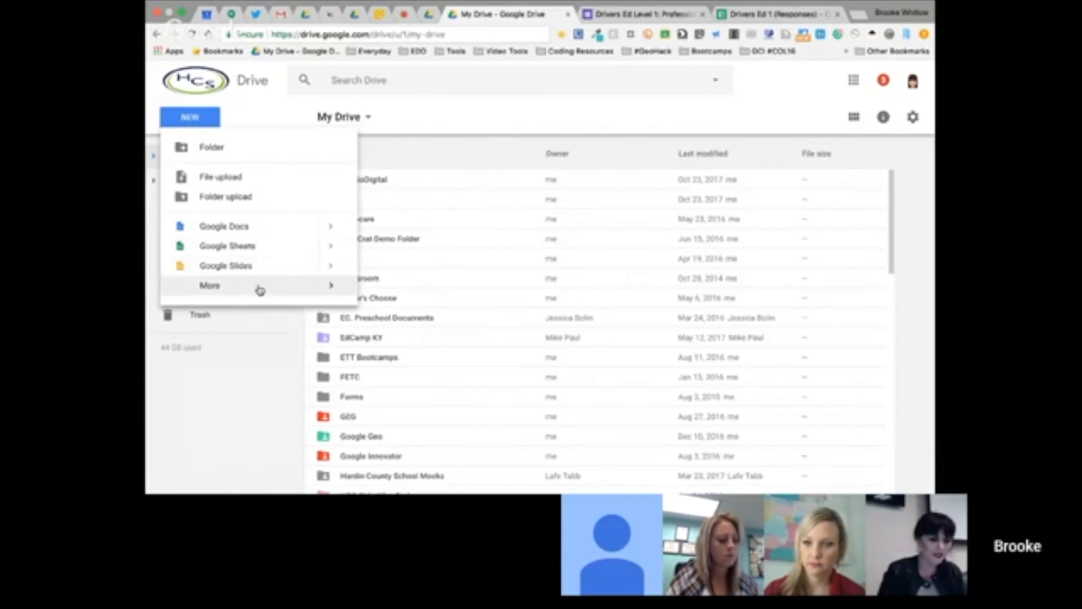
{"action": "mouse_move", "coordinate": [259, 290]}
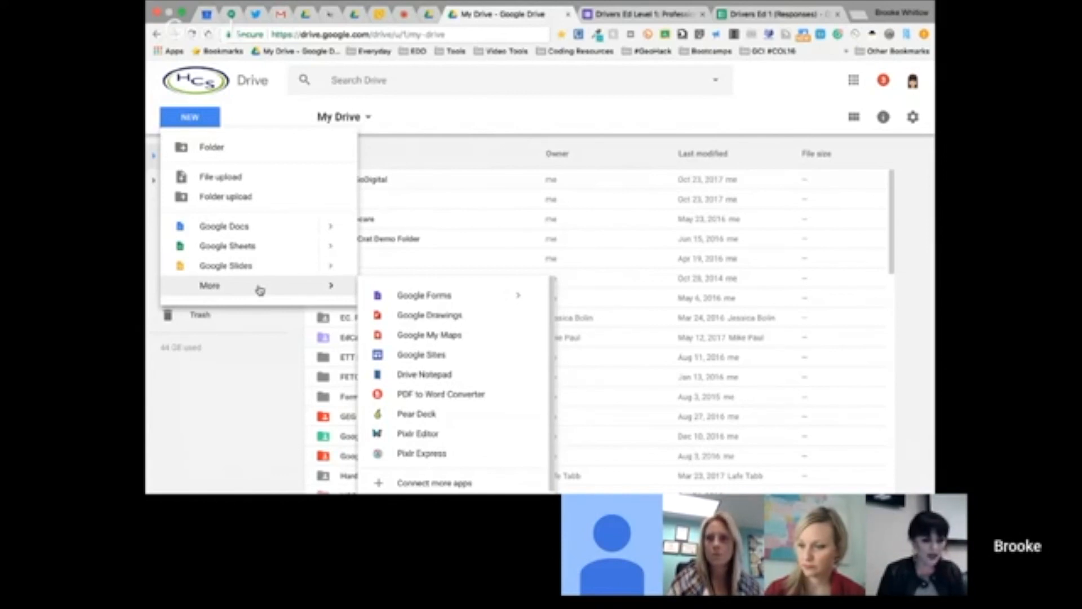
{"action": "left_click", "coordinate": [475, 297]}
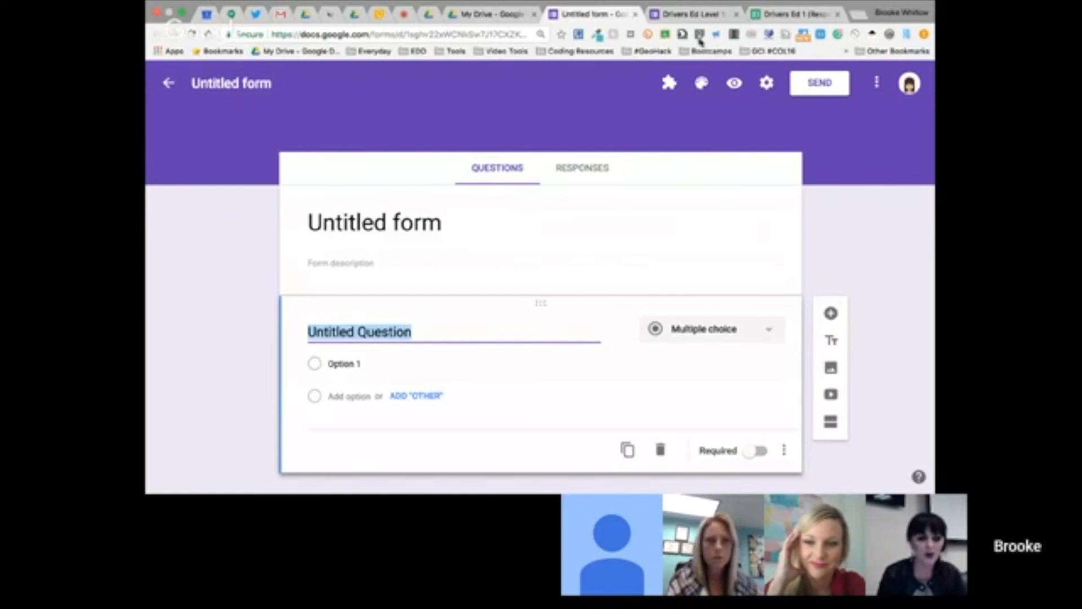
Examine the questions of the Drivers Ed Level 1: Professional Development Credit form, from the description through the School list
{"action": "left_click", "coordinate": [684, 15]}
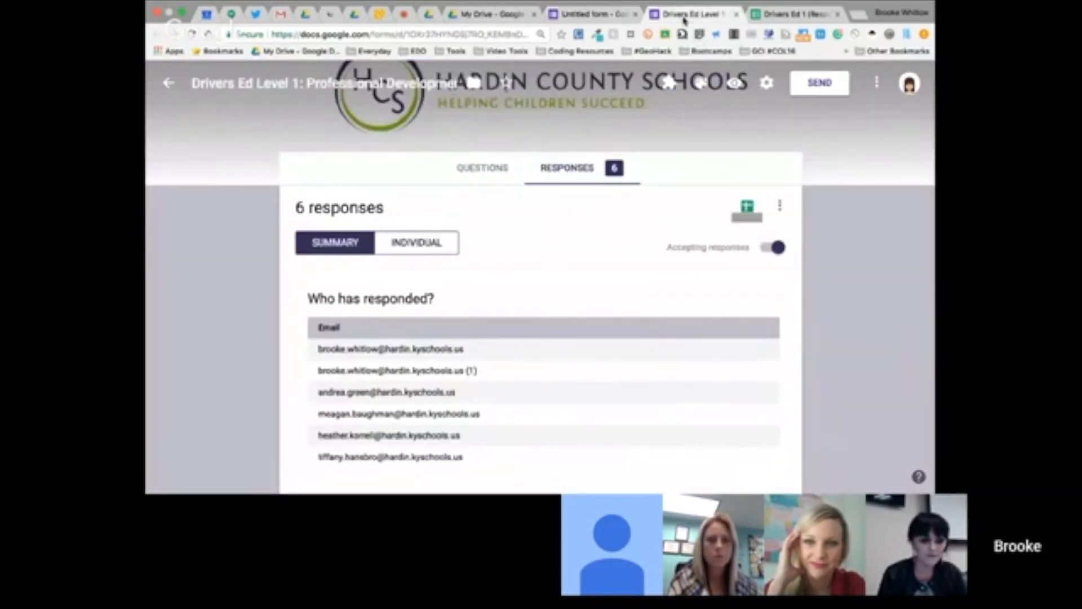
{"action": "left_click", "coordinate": [477, 177]}
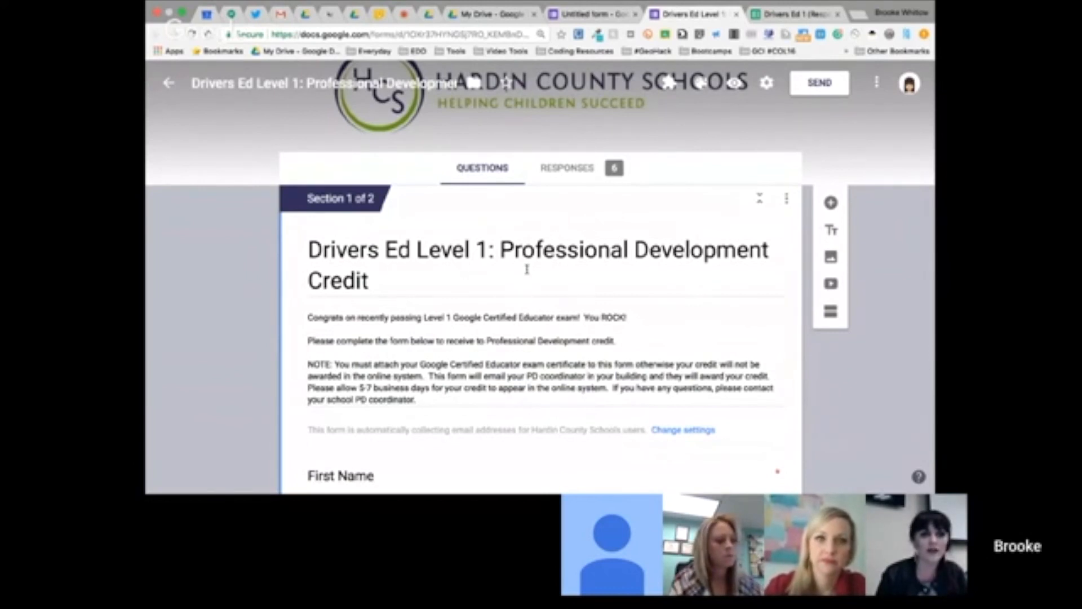
{"action": "scroll", "coordinate": [527, 270], "scroll_direction": "up", "scroll_amount": 1}
{"action": "scroll", "coordinate": [527, 270], "scroll_direction": "down", "scroll_amount": 1}
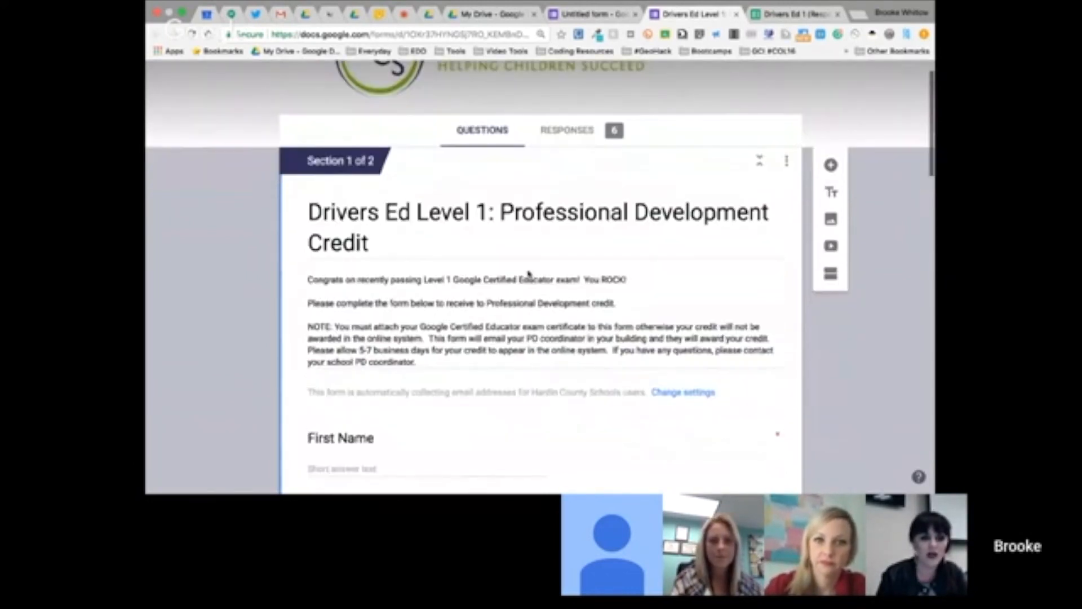
{"action": "scroll", "coordinate": [528, 270], "scroll_direction": "down", "scroll_amount": 2}
{"action": "scroll", "coordinate": [526, 305], "scroll_direction": "down", "scroll_amount": 1}
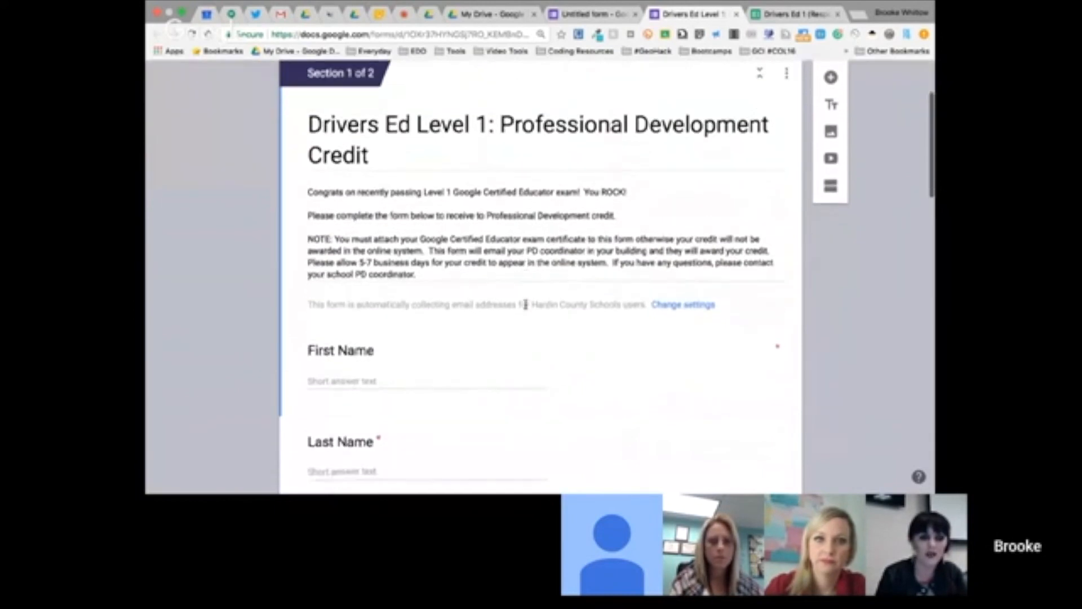
{"action": "scroll", "coordinate": [526, 305], "scroll_direction": "down", "scroll_amount": 1}
{"action": "scroll", "coordinate": [526, 307], "scroll_direction": "down", "scroll_amount": 3}
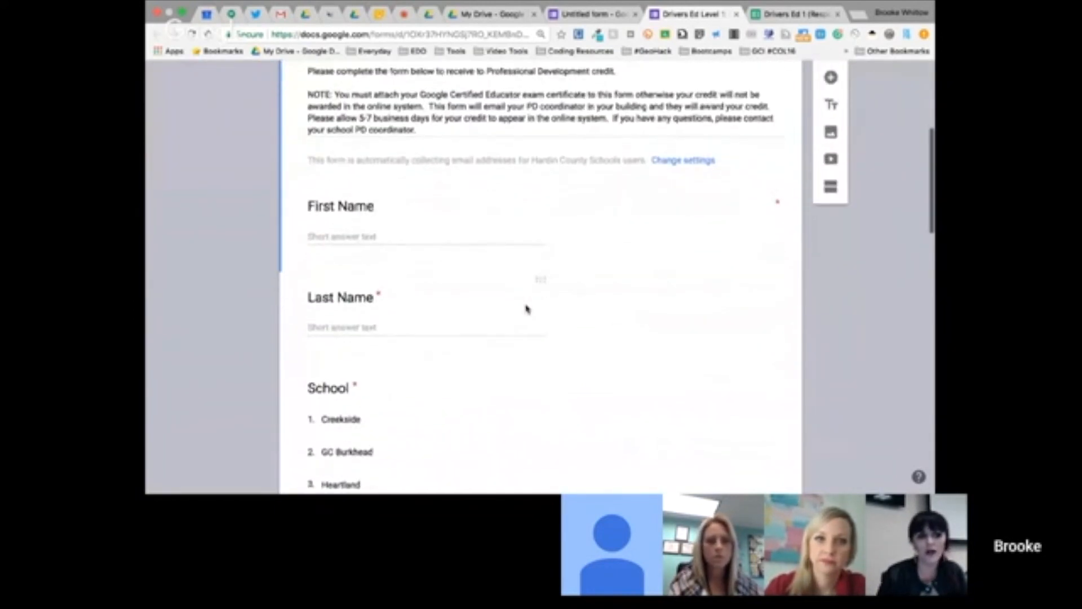
{"action": "scroll", "coordinate": [526, 308], "scroll_direction": "down", "scroll_amount": 4}
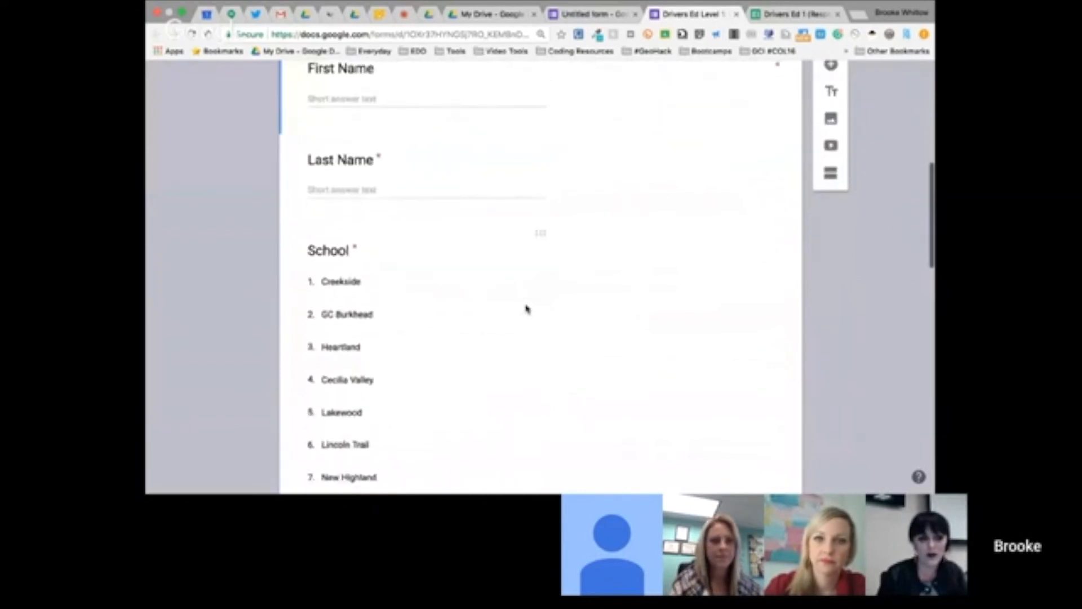
{"action": "scroll", "coordinate": [519, 291], "scroll_direction": "down", "scroll_amount": 12}
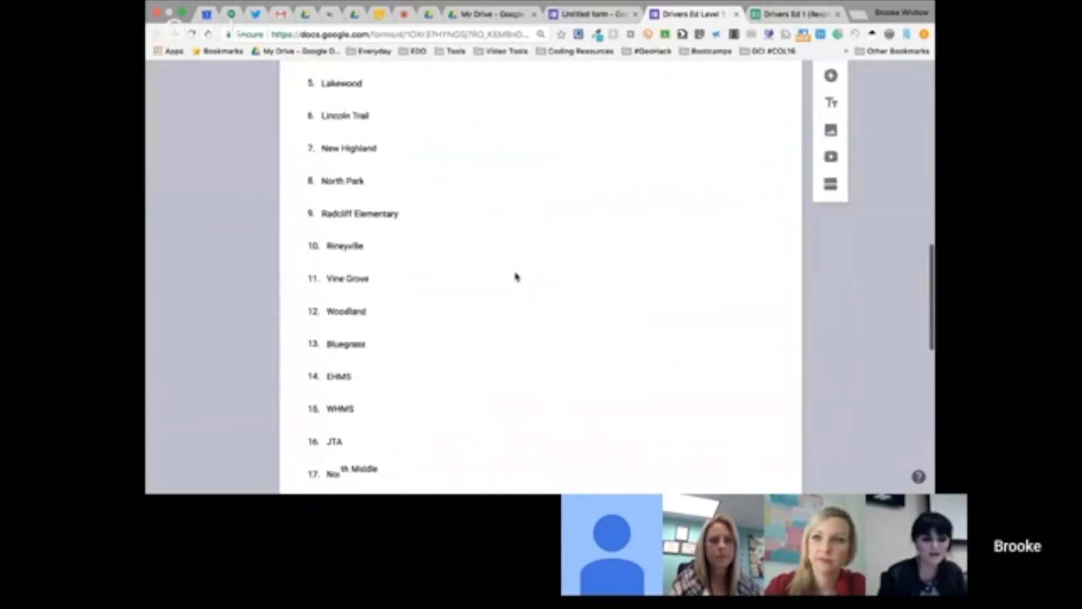
{"action": "scroll", "coordinate": [515, 276], "scroll_direction": "down", "scroll_amount": 2}
{"action": "scroll", "coordinate": [515, 276], "scroll_direction": "up", "scroll_amount": 10}
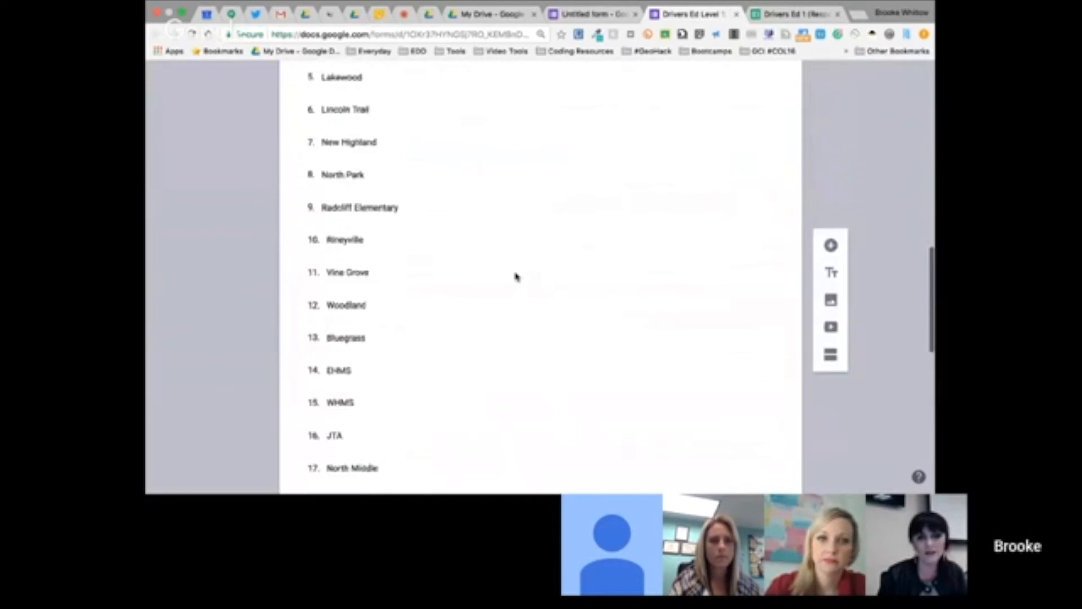
{"action": "scroll", "coordinate": [515, 276], "scroll_direction": "up", "scroll_amount": 6}
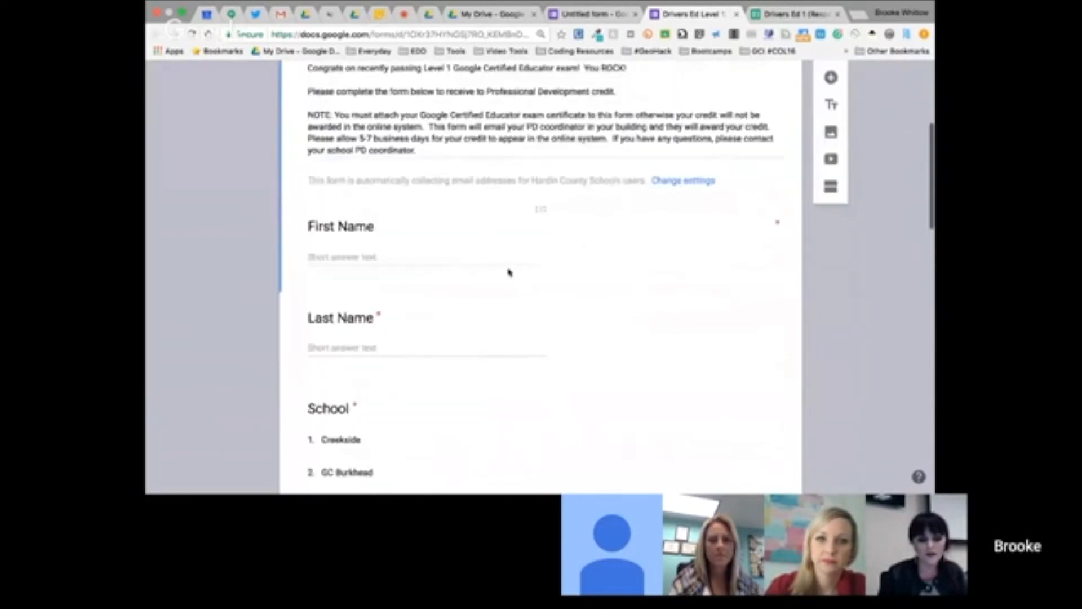
{"action": "scroll", "coordinate": [505, 233], "scroll_direction": "up", "scroll_amount": 6}
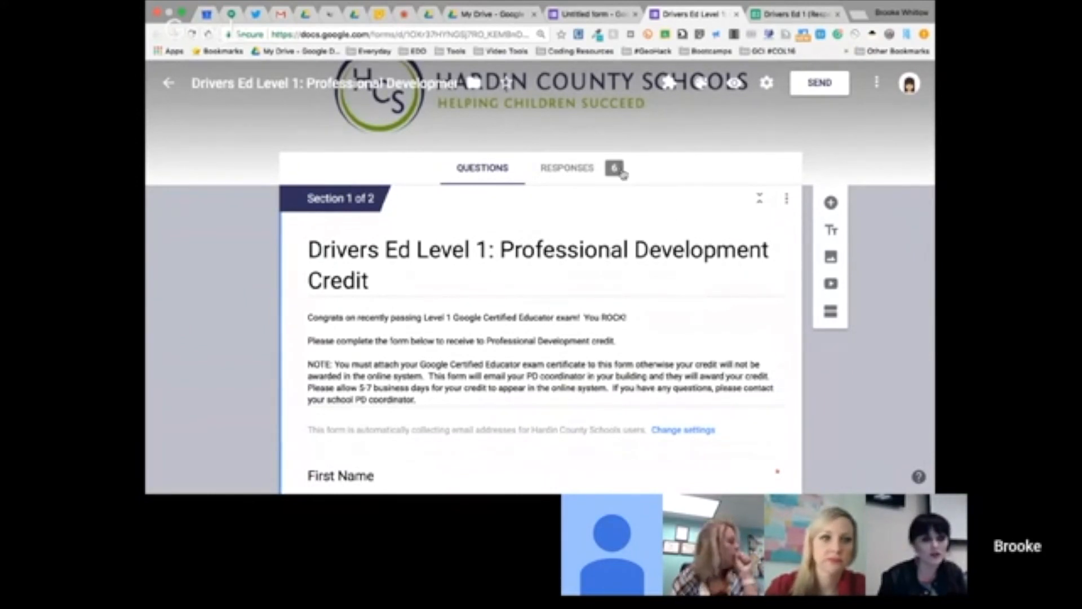
Review the form's response summary down to the School pie chart and copy the chart
{"action": "left_click", "coordinate": [594, 180]}
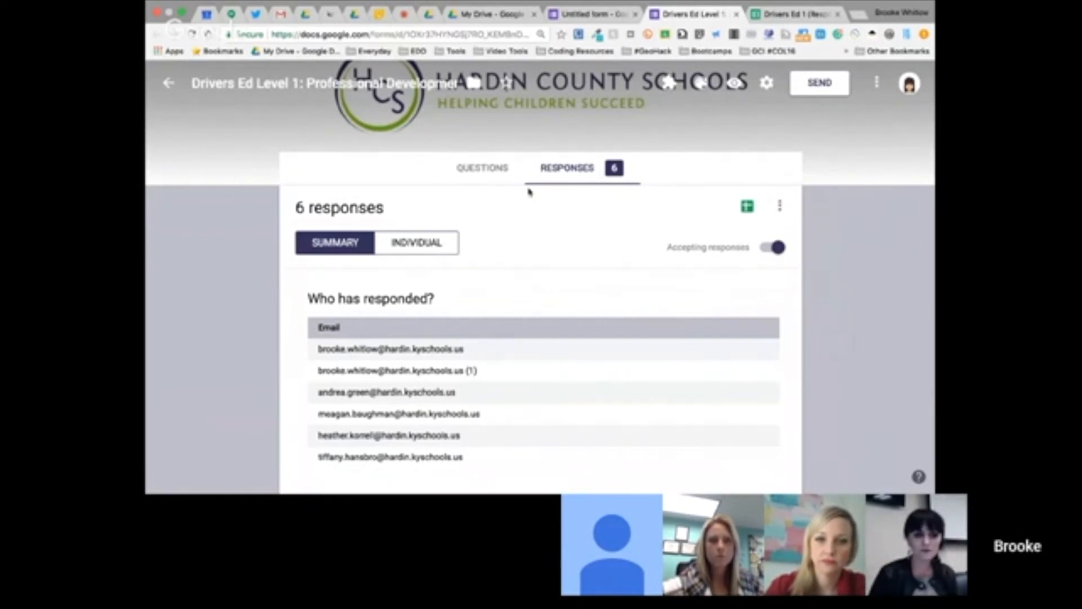
{"action": "scroll", "coordinate": [627, 97], "scroll_direction": "down", "scroll_amount": 15}
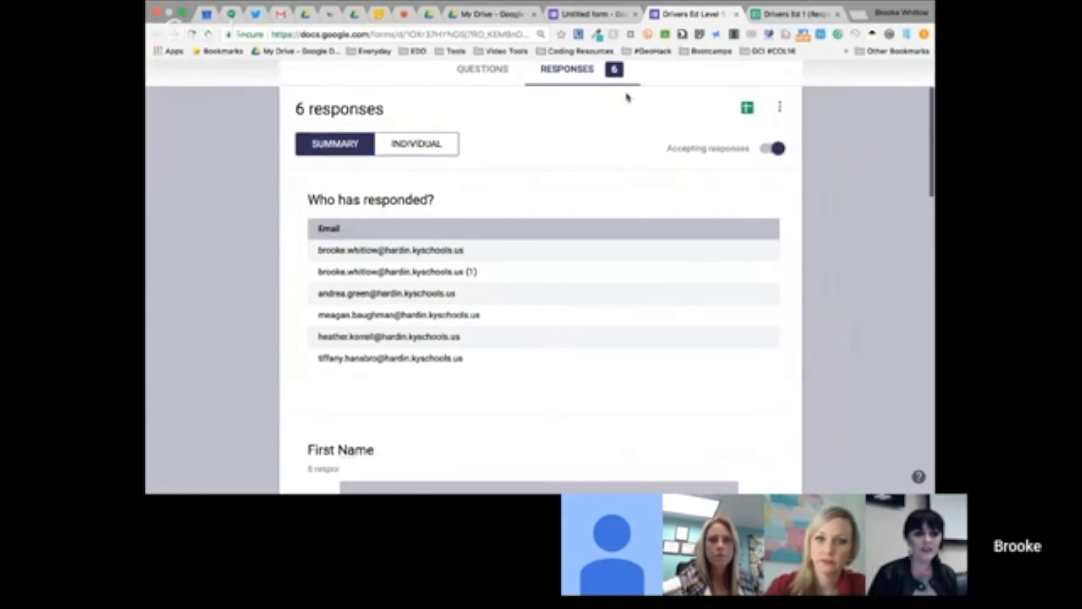
{"action": "scroll", "coordinate": [626, 97], "scroll_direction": "down", "scroll_amount": 5}
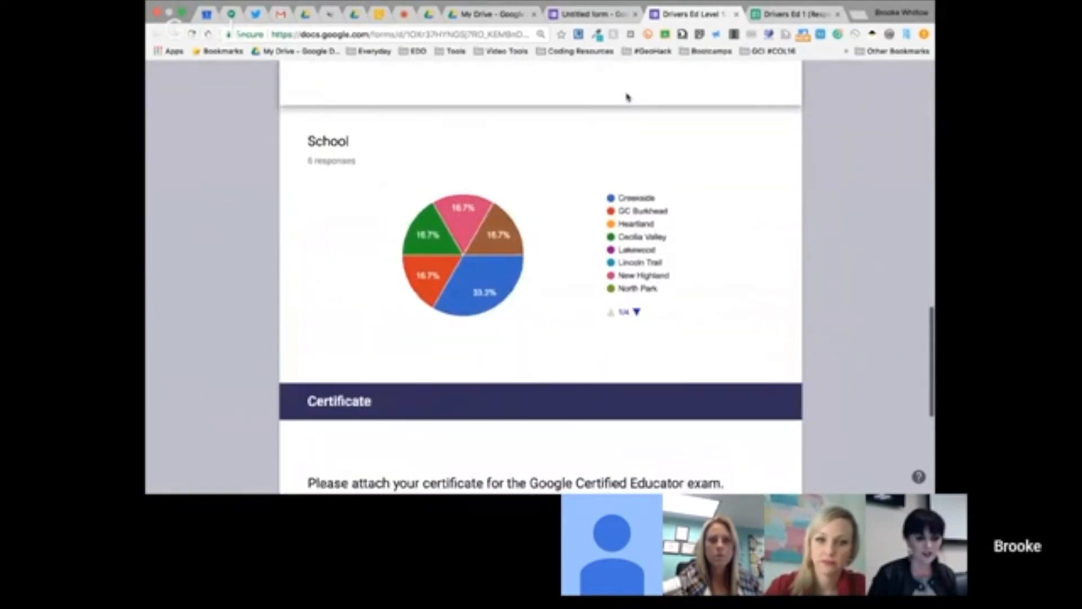
{"action": "scroll", "coordinate": [630, 177], "scroll_direction": "up", "scroll_amount": 4}
{"action": "scroll", "coordinate": [630, 178], "scroll_direction": "down", "scroll_amount": 3}
{"action": "scroll", "coordinate": [630, 178], "scroll_direction": "down", "scroll_amount": 1}
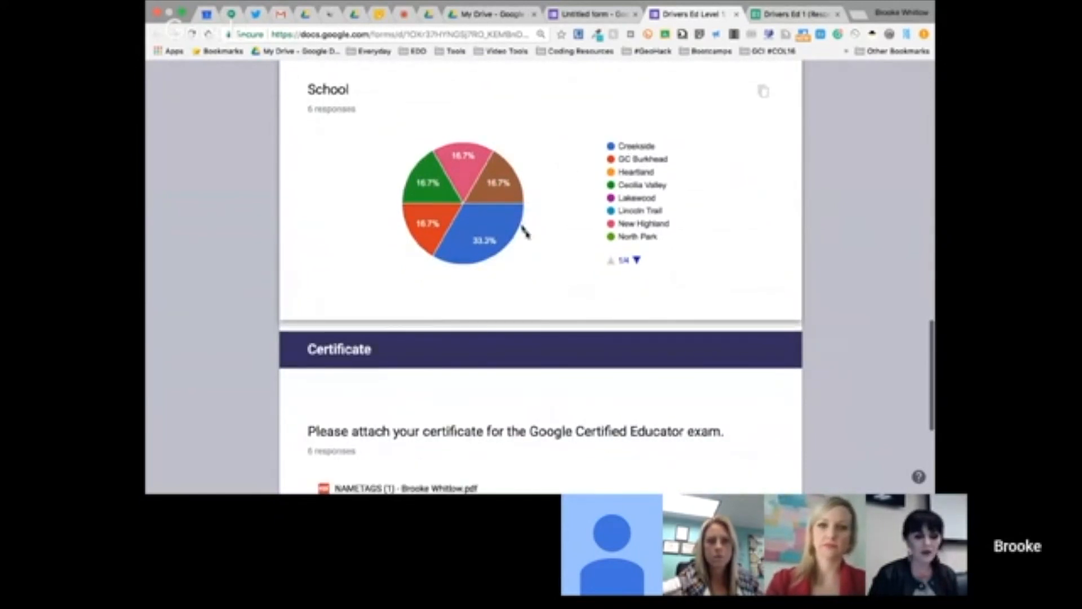
{"action": "mouse_move", "coordinate": [447, 226]}
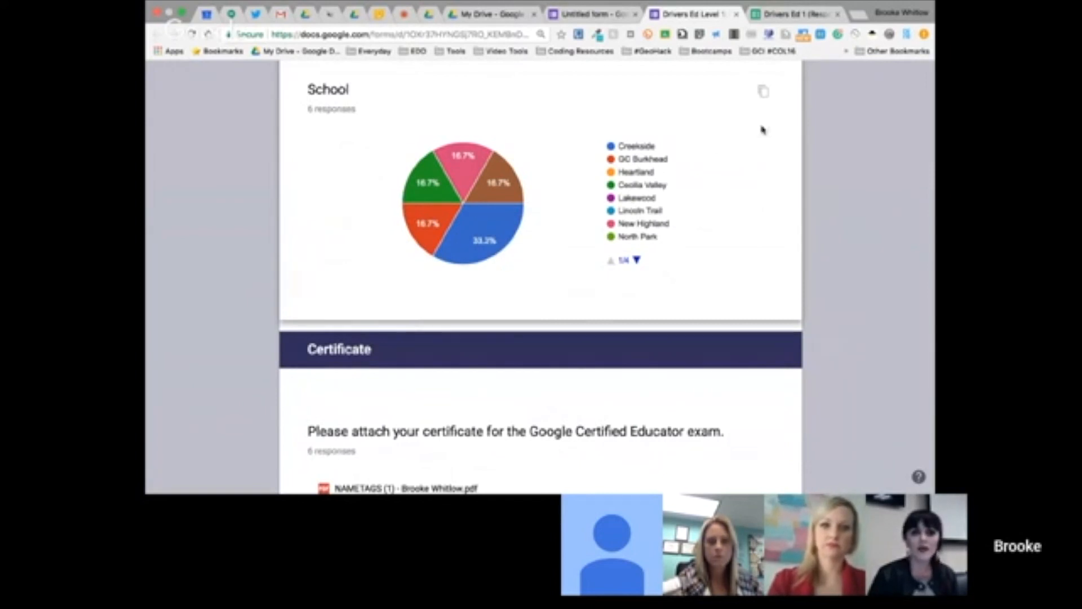
{"action": "left_click", "coordinate": [767, 94]}
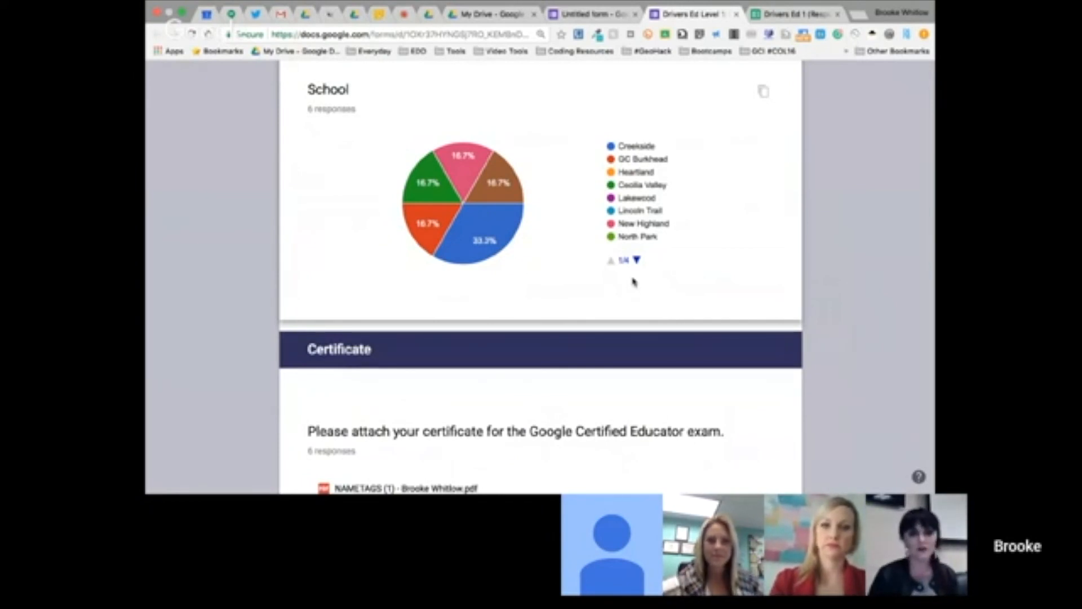
Examine the response summary through the uploaded certificate files, and switch to the Drivers Ed 1 (Responses) spreadsheet
{"action": "scroll", "coordinate": [564, 142], "scroll_direction": "up", "scroll_amount": 4}
{"action": "scroll", "coordinate": [564, 142], "scroll_direction": "up", "scroll_amount": 10}
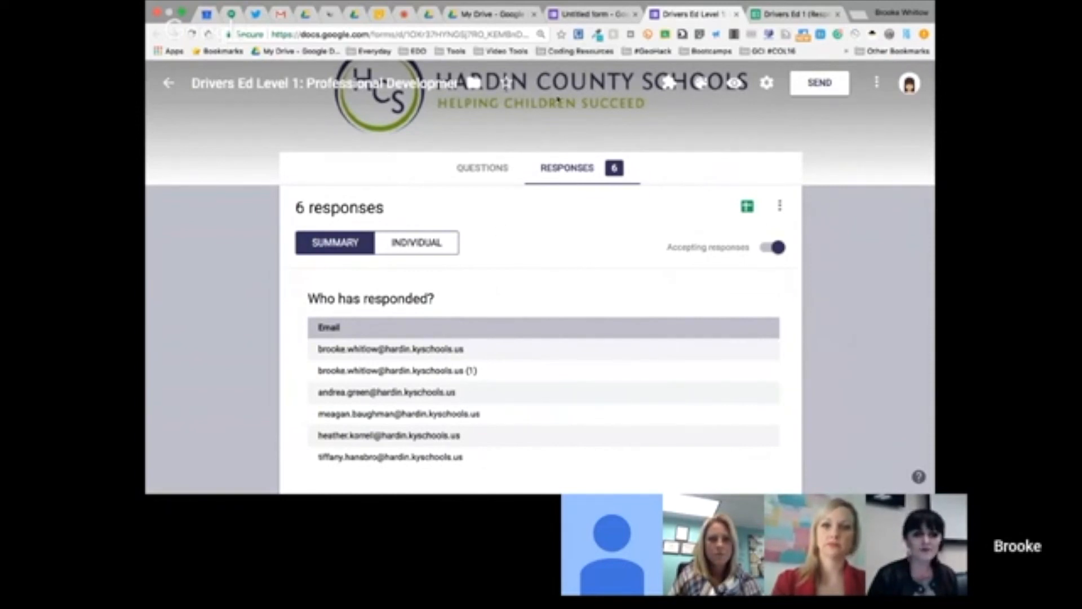
{"action": "scroll", "coordinate": [555, 94], "scroll_direction": "down", "scroll_amount": 12}
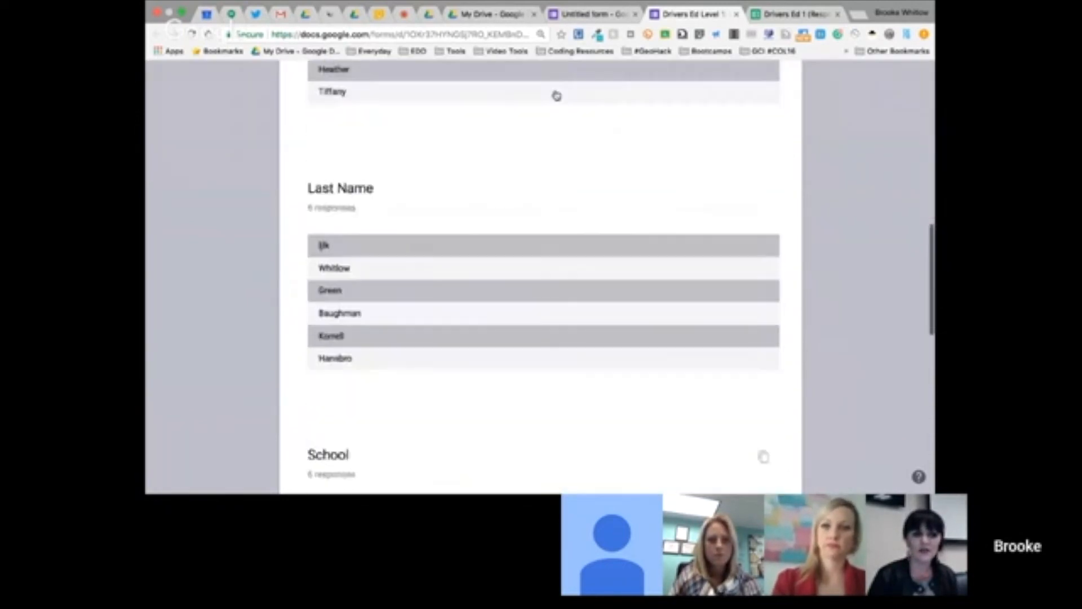
{"action": "scroll", "coordinate": [556, 94], "scroll_direction": "down", "scroll_amount": 6}
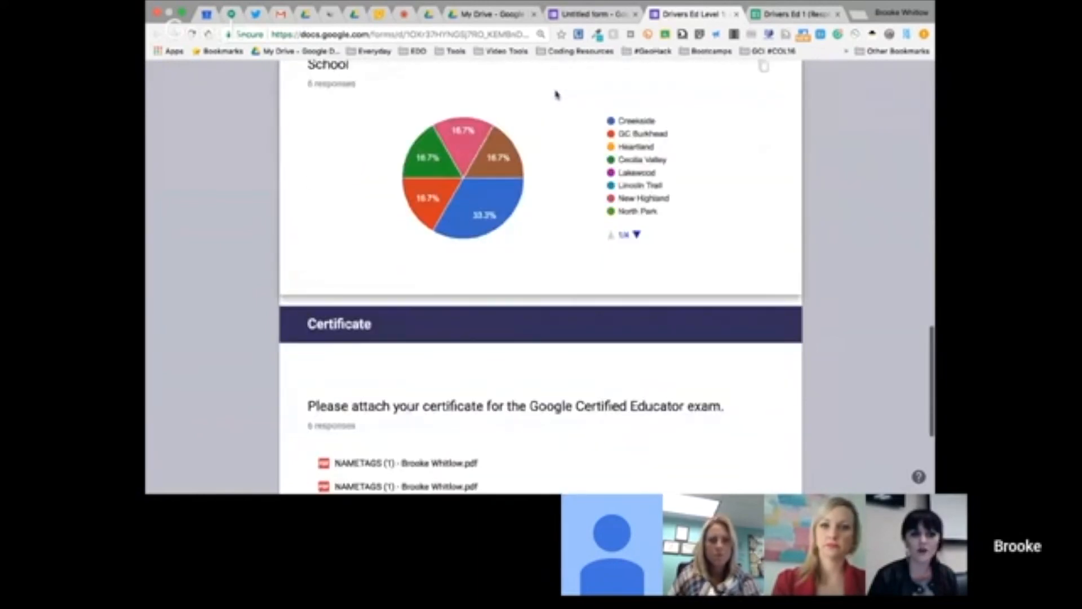
{"action": "scroll", "coordinate": [555, 94], "scroll_direction": "down", "scroll_amount": 2}
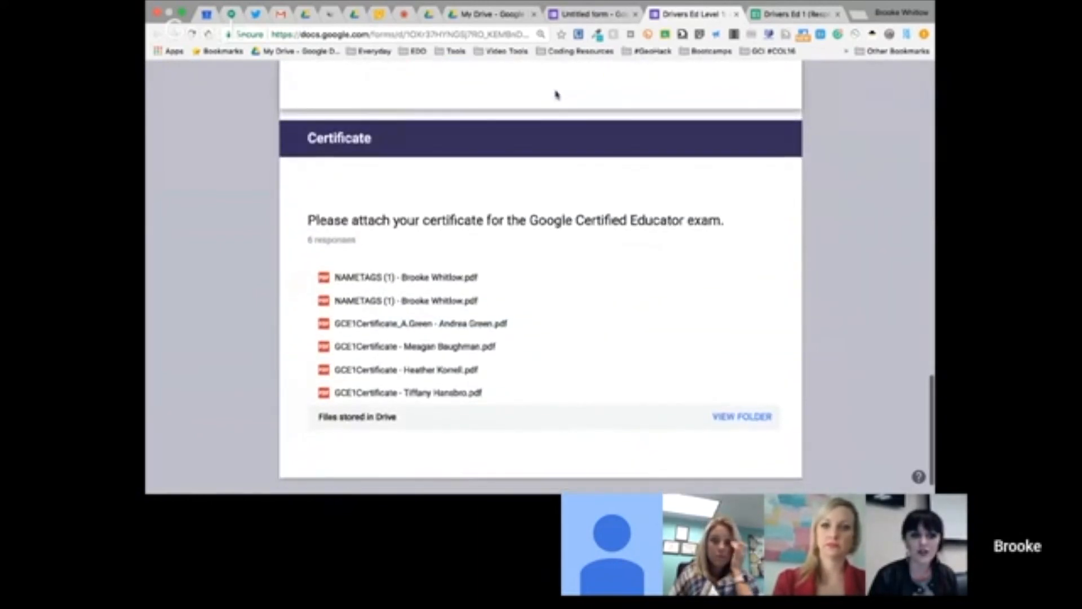
{"action": "scroll", "coordinate": [555, 94], "scroll_direction": "up", "scroll_amount": 4}
{"action": "scroll", "coordinate": [556, 93], "scroll_direction": "up", "scroll_amount": 15}
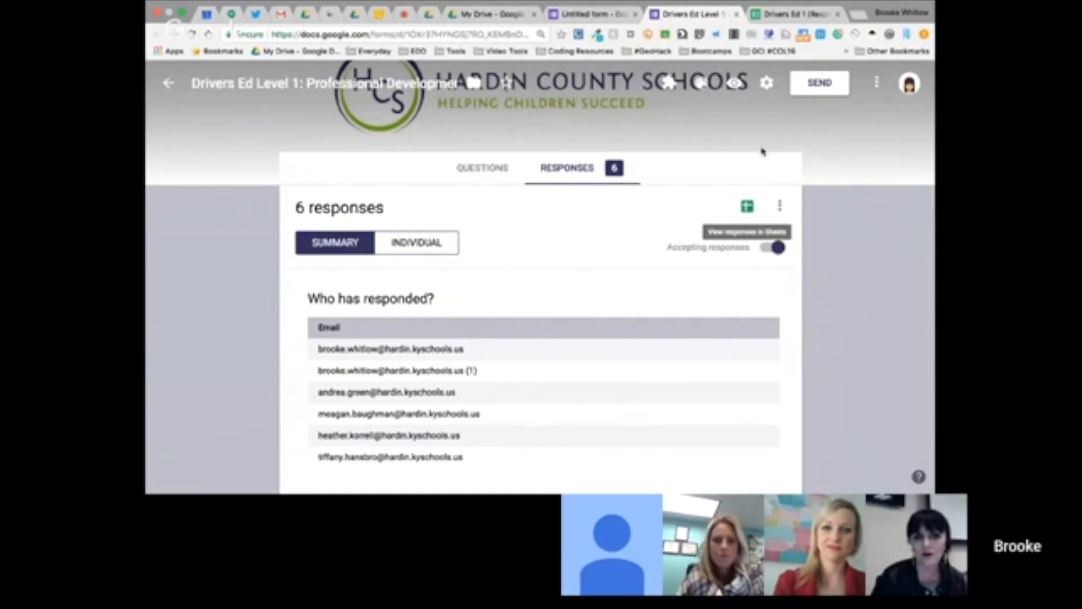
{"action": "left_click", "coordinate": [792, 16]}
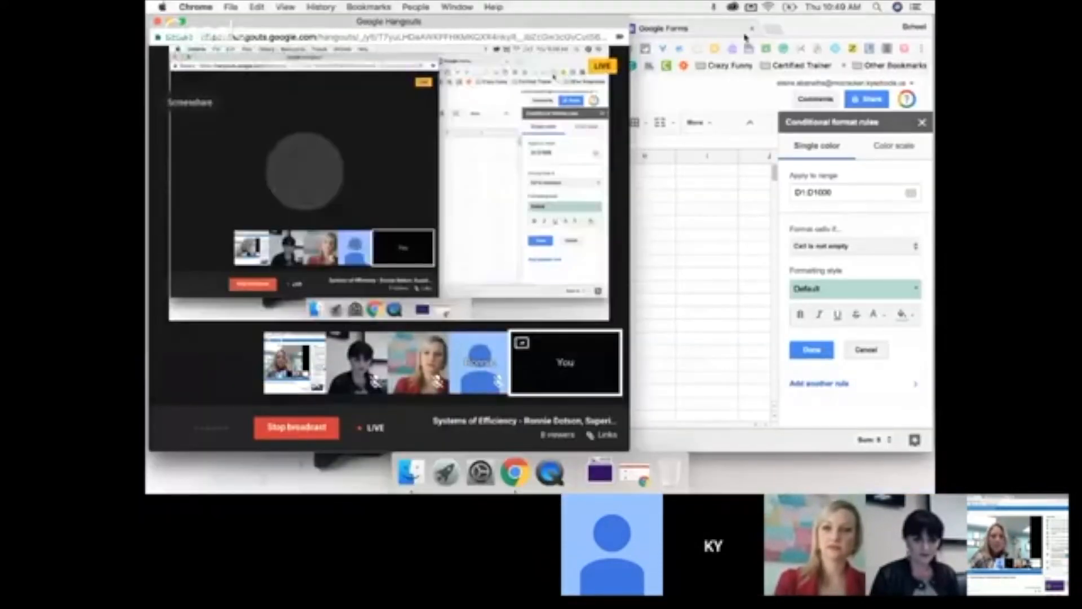
View the Forms template gallery, and in Google Drive open the choices for creating a form, blank or from a template
{"action": "left_click", "coordinate": [704, 32]}
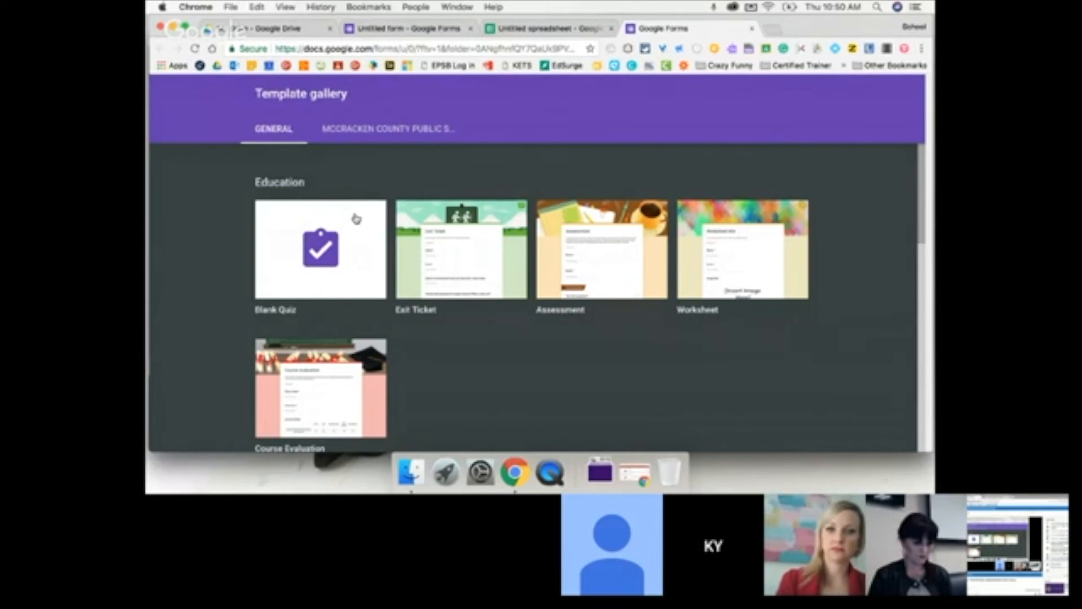
{"action": "left_click", "coordinate": [285, 30]}
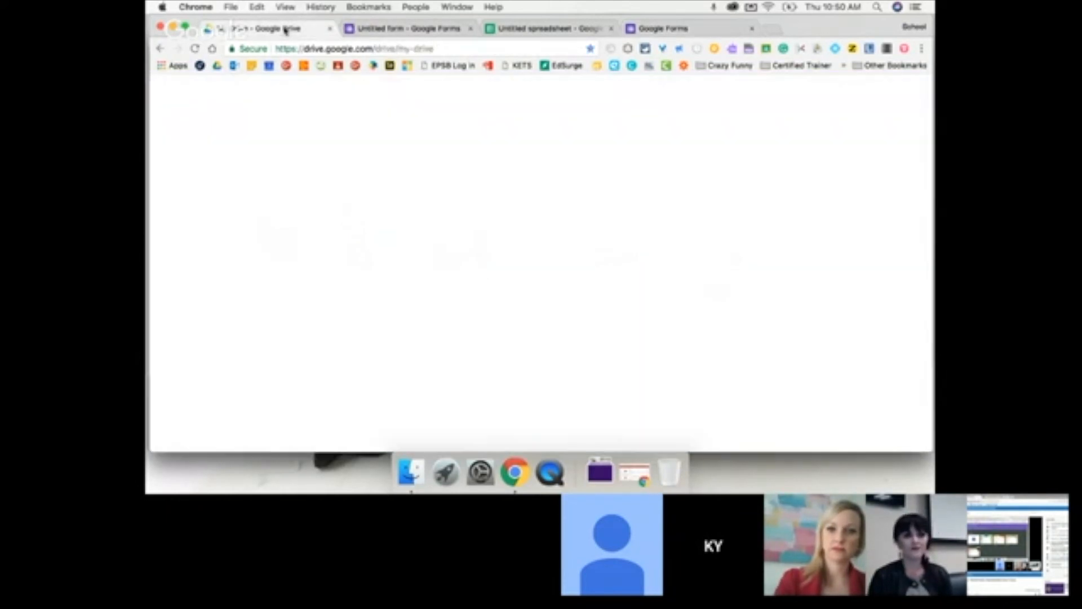
{"action": "left_click", "coordinate": [265, 163]}
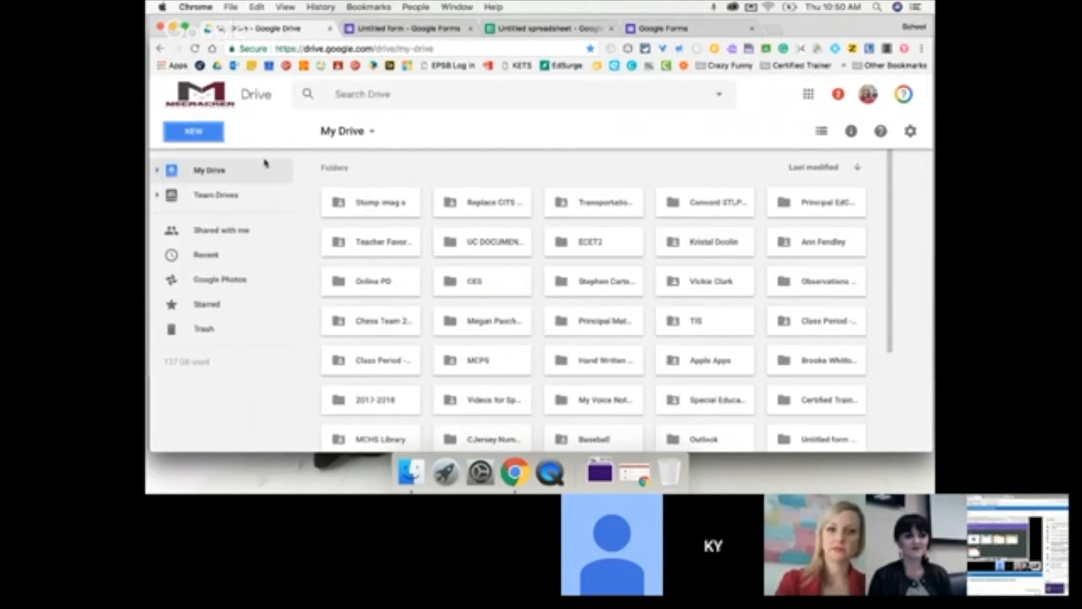
{"action": "left_click", "coordinate": [210, 134]}
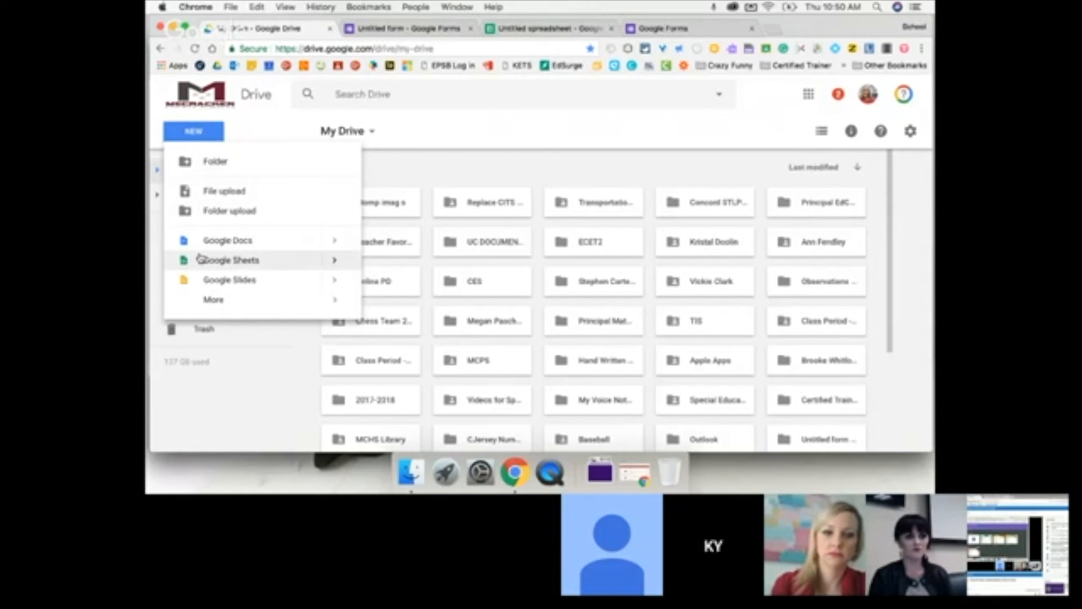
{"action": "left_click", "coordinate": [207, 302]}
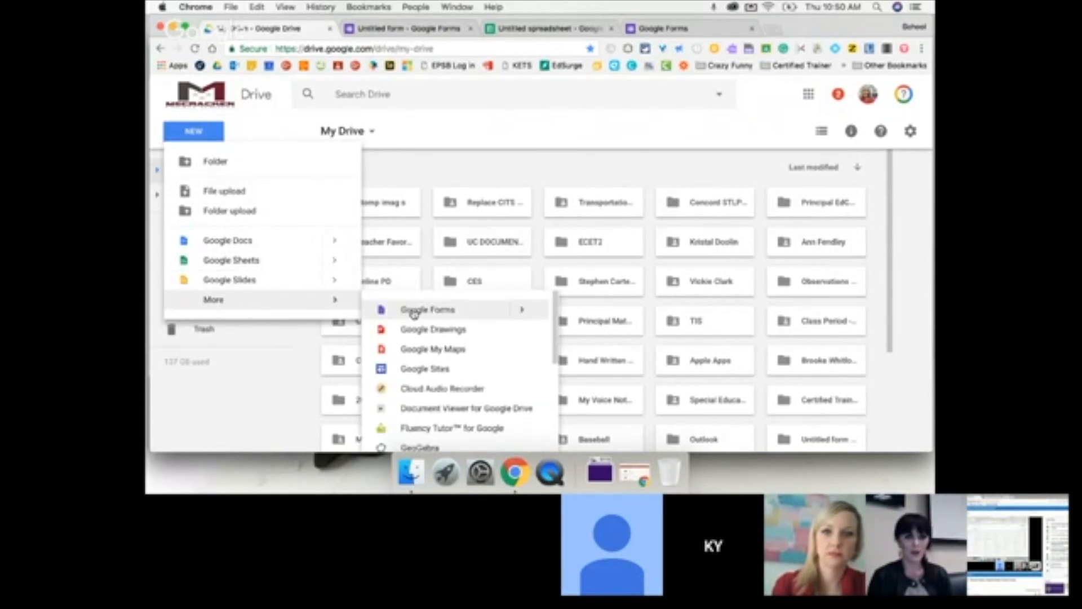
{"action": "left_click", "coordinate": [523, 311]}
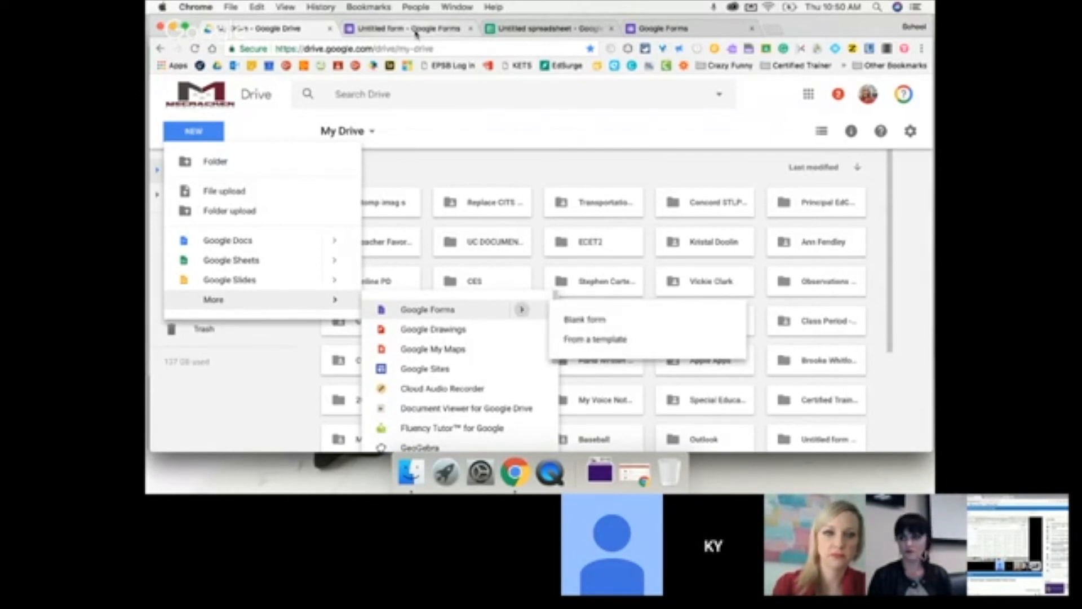
Return to the open Google Forms template gallery, passing through the untitled spreadsheet and form
{"action": "left_click", "coordinate": [512, 32]}
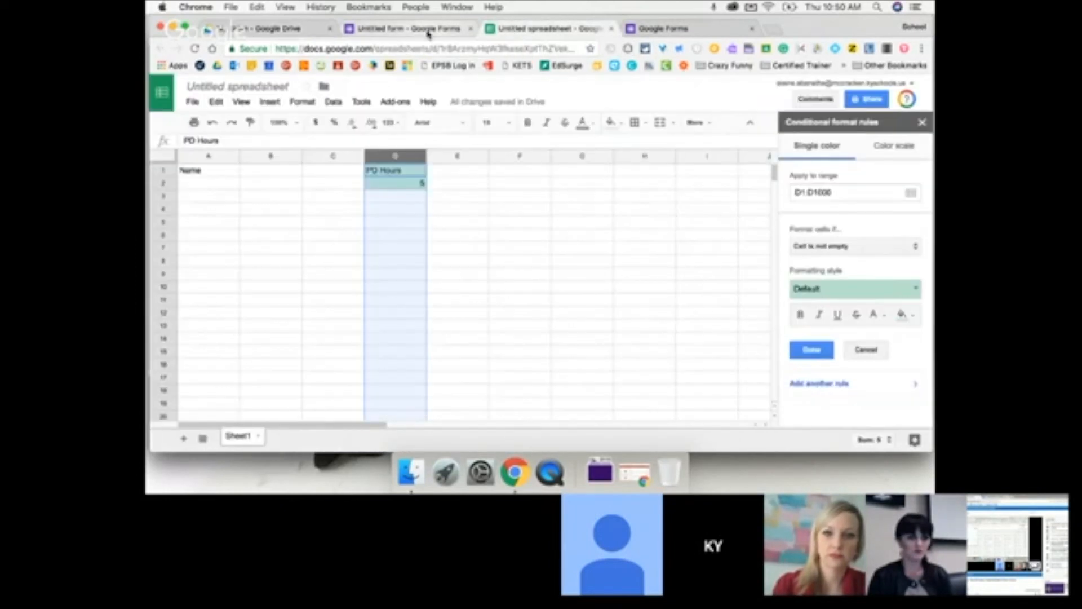
{"action": "left_click", "coordinate": [427, 31]}
{"action": "left_click", "coordinate": [674, 29]}
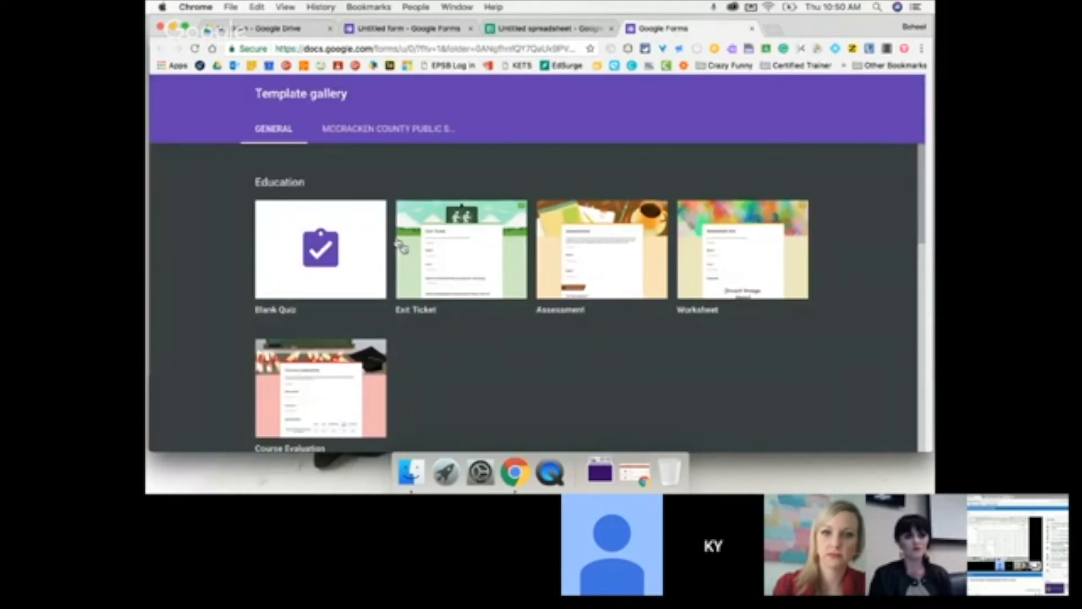
Look through the general form templates for Education and Personal use, and open the McCracken County Public Schools templates
{"action": "scroll", "coordinate": [506, 268], "scroll_direction": "down", "scroll_amount": 3}
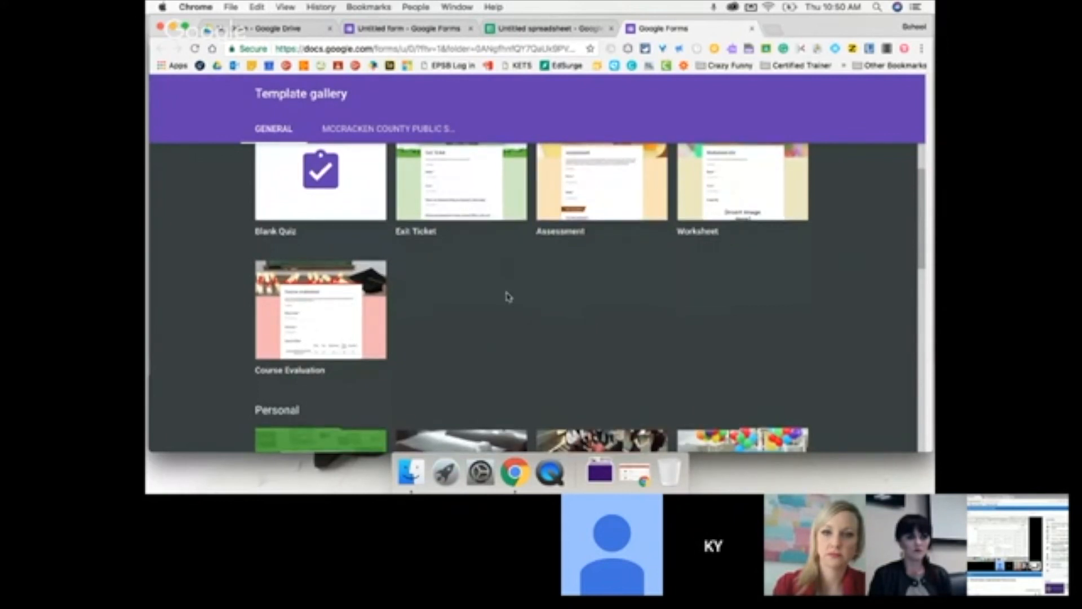
{"action": "scroll", "coordinate": [508, 296], "scroll_direction": "up", "scroll_amount": 1}
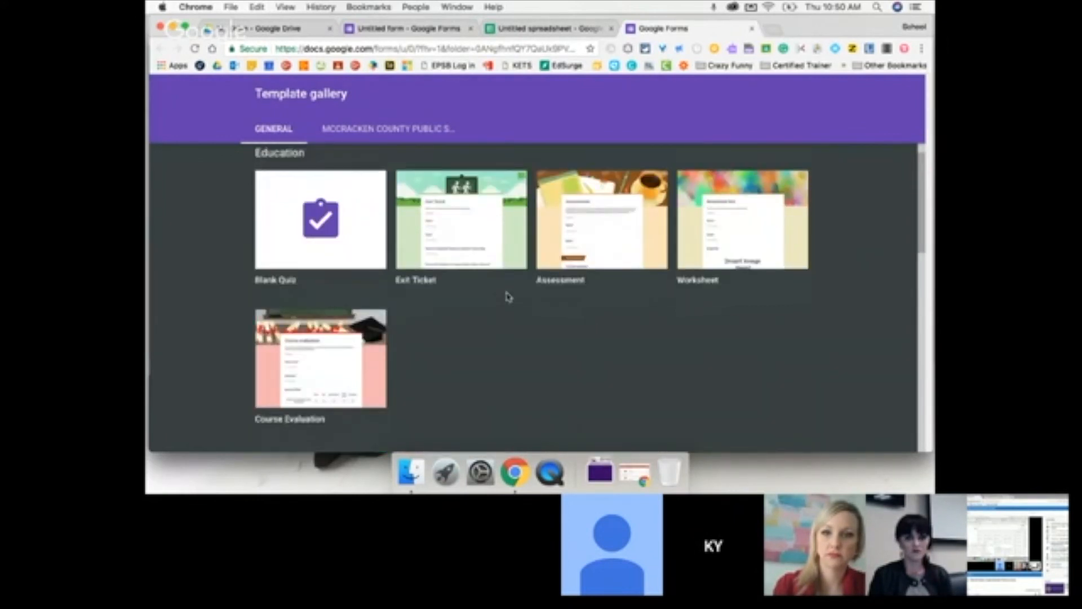
{"action": "scroll", "coordinate": [541, 339], "scroll_direction": "down", "scroll_amount": 1}
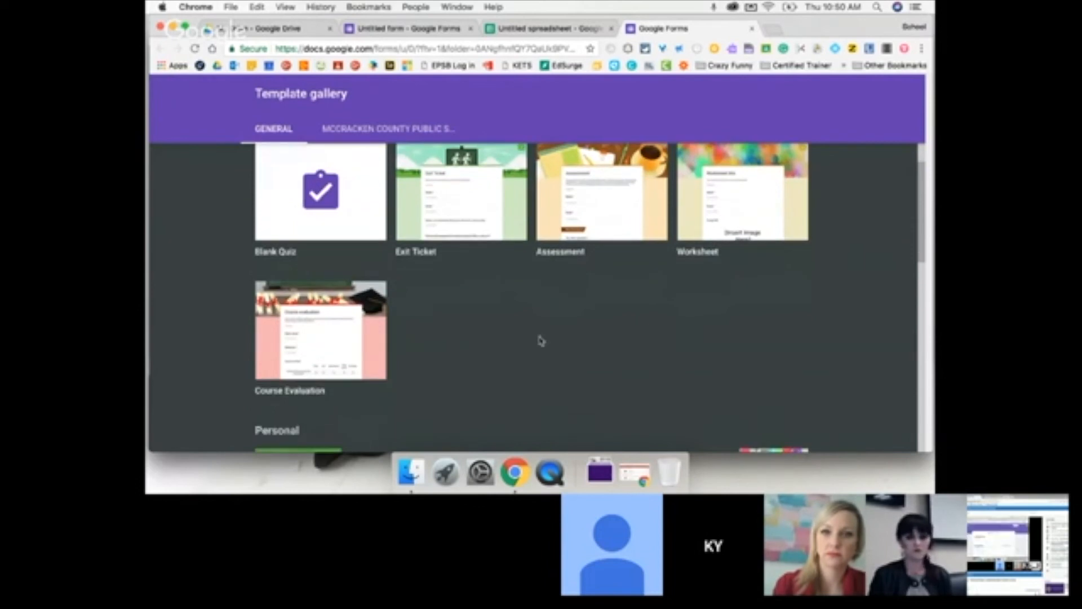
{"action": "scroll", "coordinate": [540, 340], "scroll_direction": "down", "scroll_amount": 2}
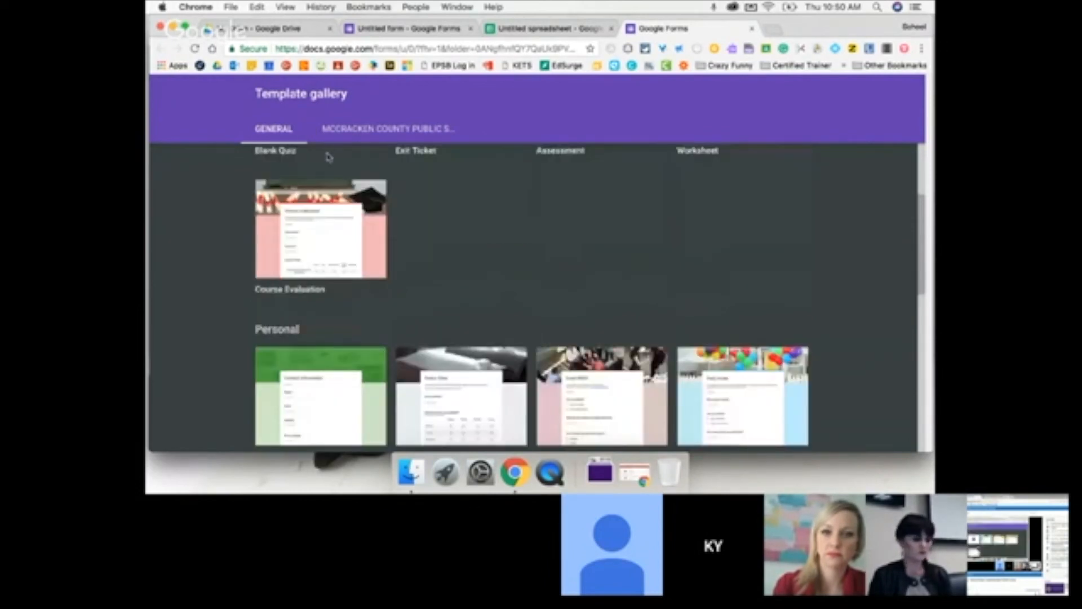
{"action": "left_click", "coordinate": [358, 133]}
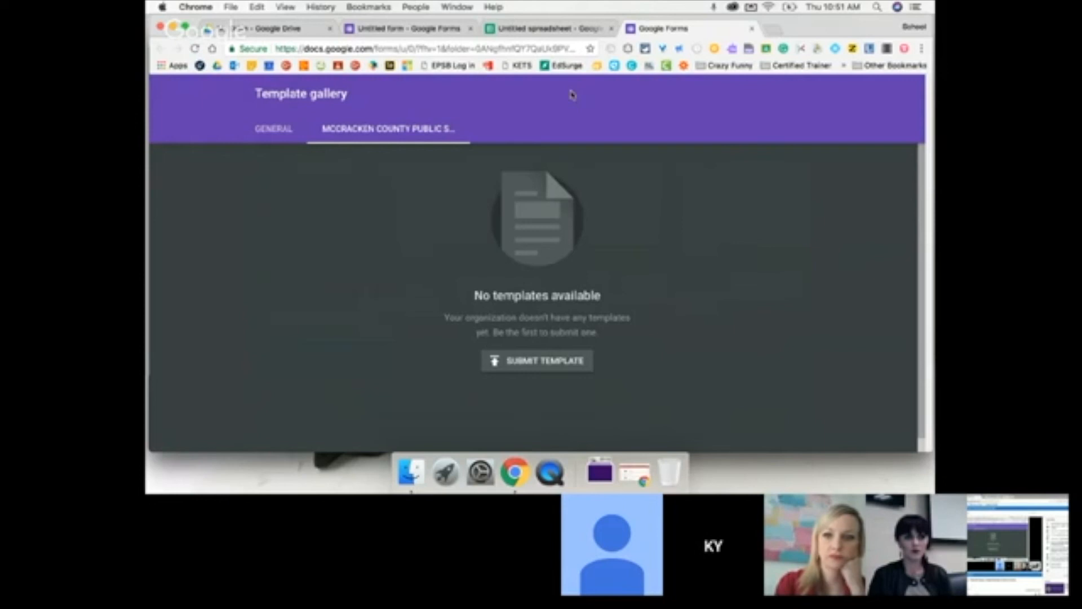
Return to the Forms template gallery by way of the untitled spreadsheet, and show the general templates again
{"action": "left_click", "coordinate": [540, 29]}
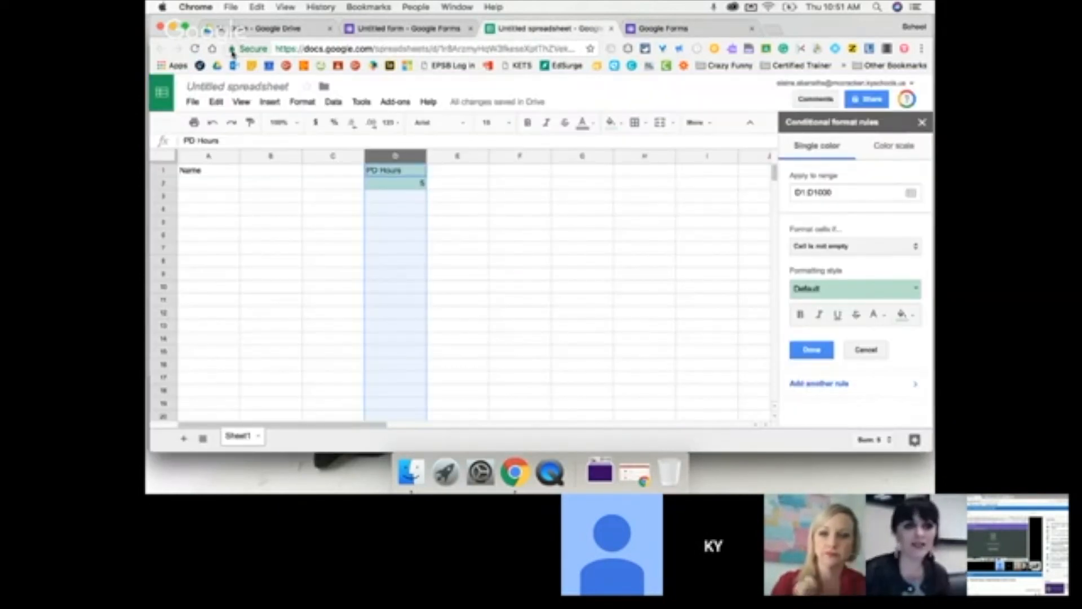
{"action": "key", "text": "ctrl+Up"}
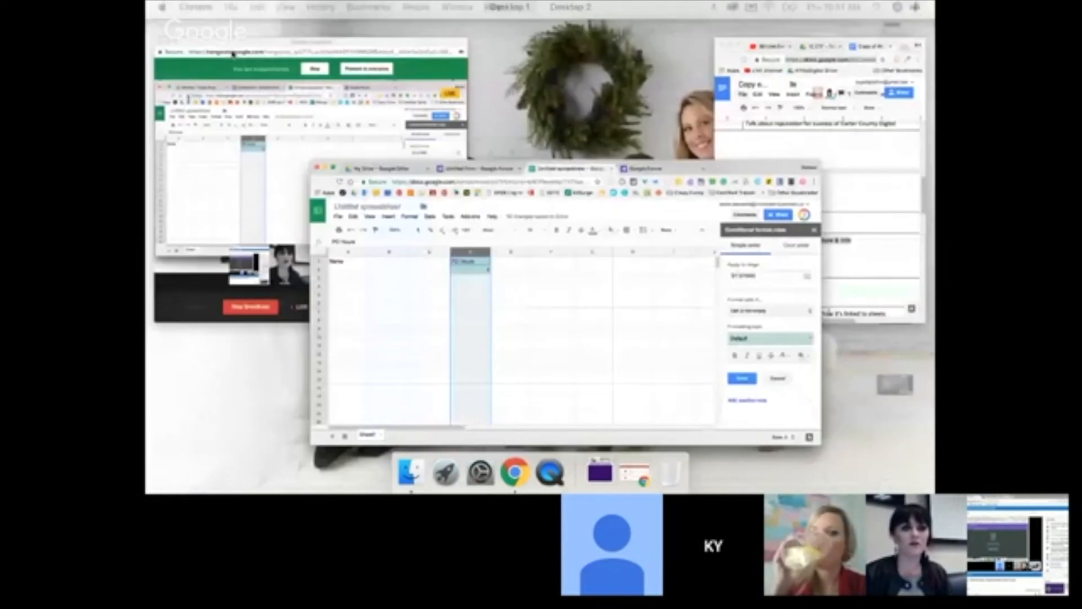
{"action": "key", "text": "ctrl+Up"}
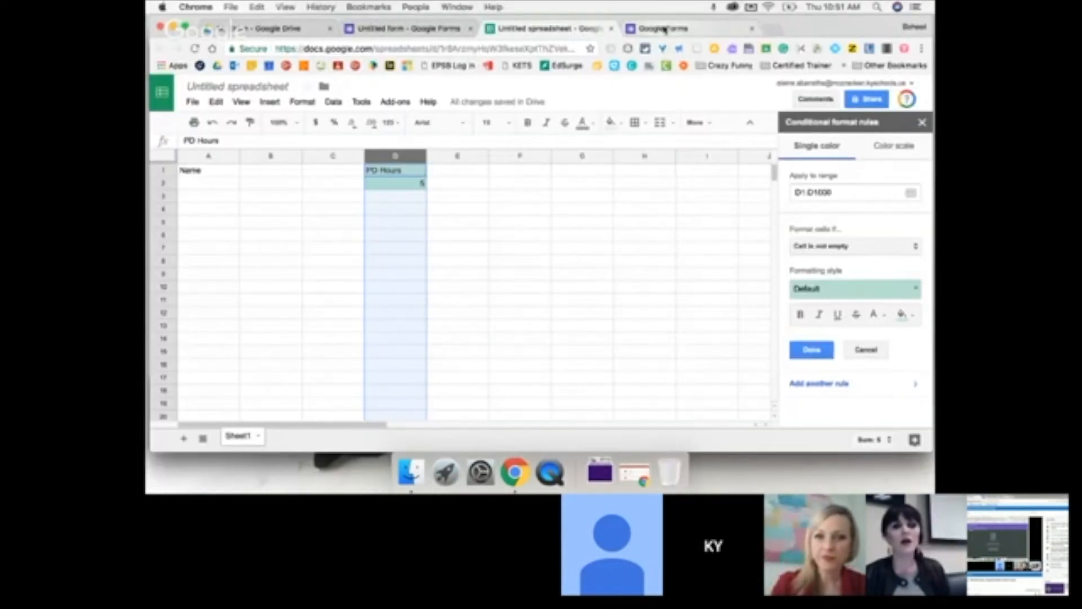
{"action": "left_click", "coordinate": [663, 30]}
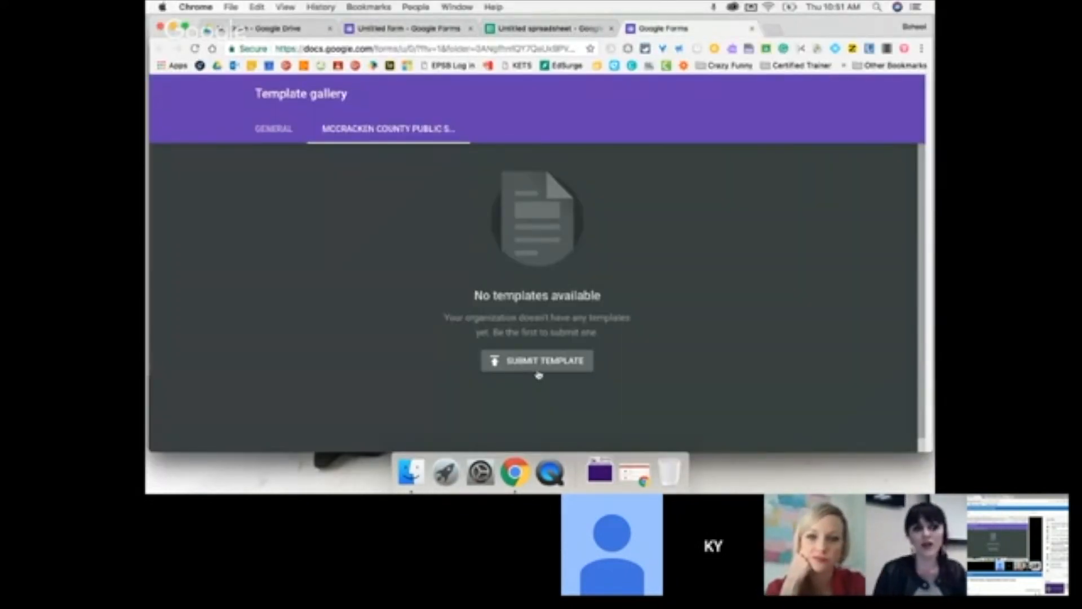
{"action": "scroll", "coordinate": [586, 375], "scroll_direction": "down", "scroll_amount": 1}
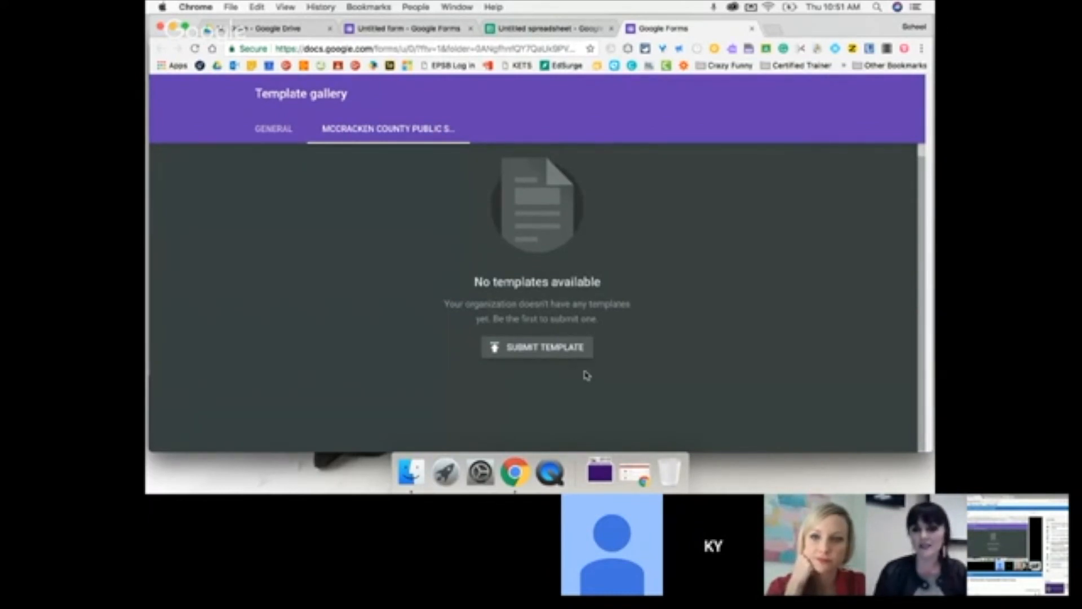
{"action": "left_click", "coordinate": [273, 130]}
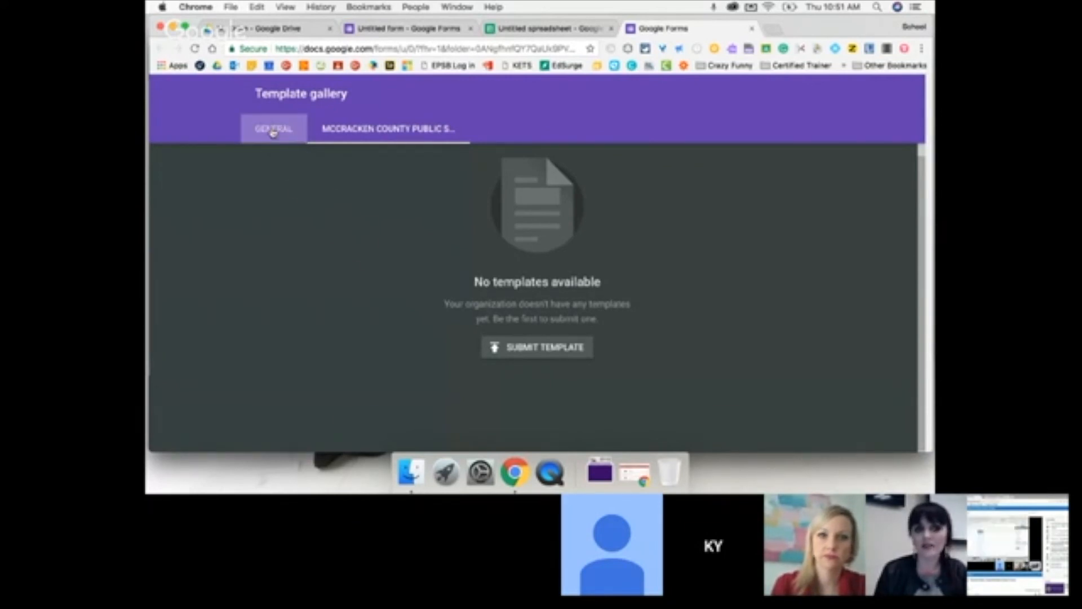
{"action": "scroll", "coordinate": [463, 273], "scroll_direction": "up", "scroll_amount": 4}
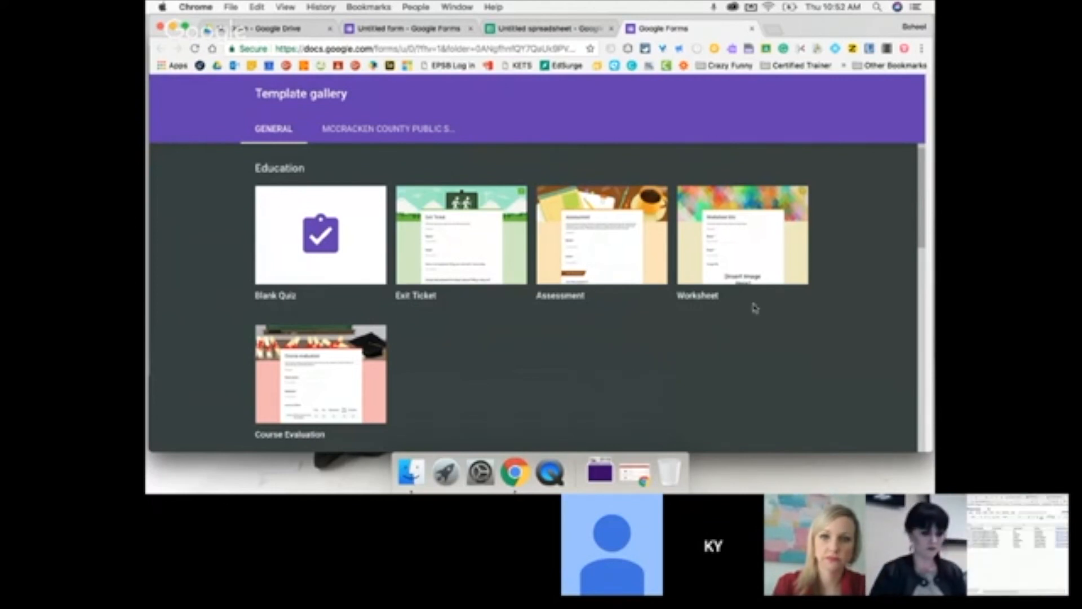
Switch to the untitled form and view its responses page with the option for linking a spreadsheet
{"action": "left_click", "coordinate": [532, 30]}
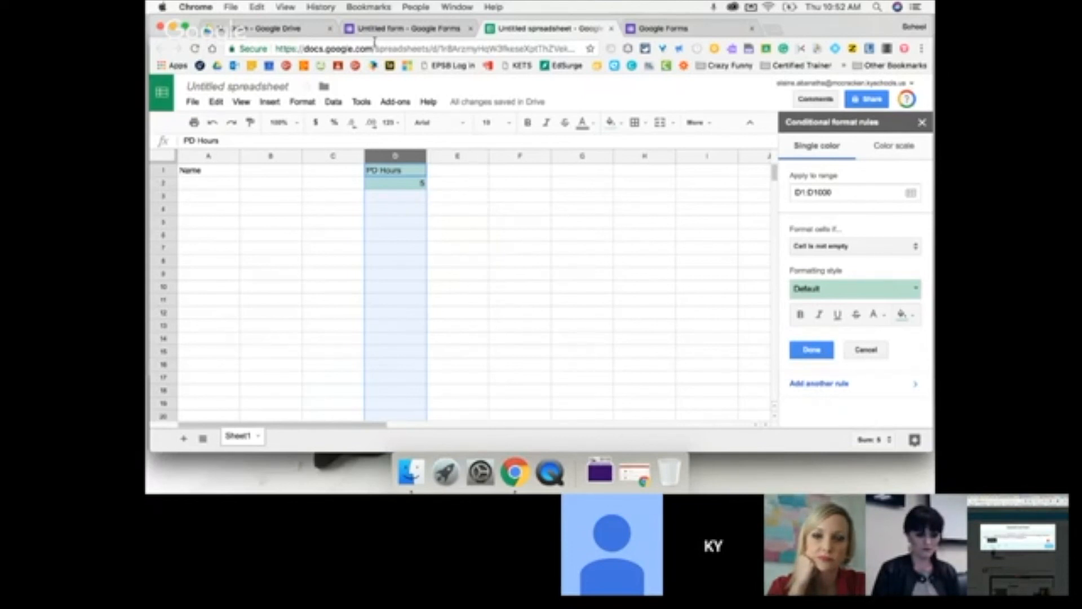
{"action": "left_click", "coordinate": [398, 31]}
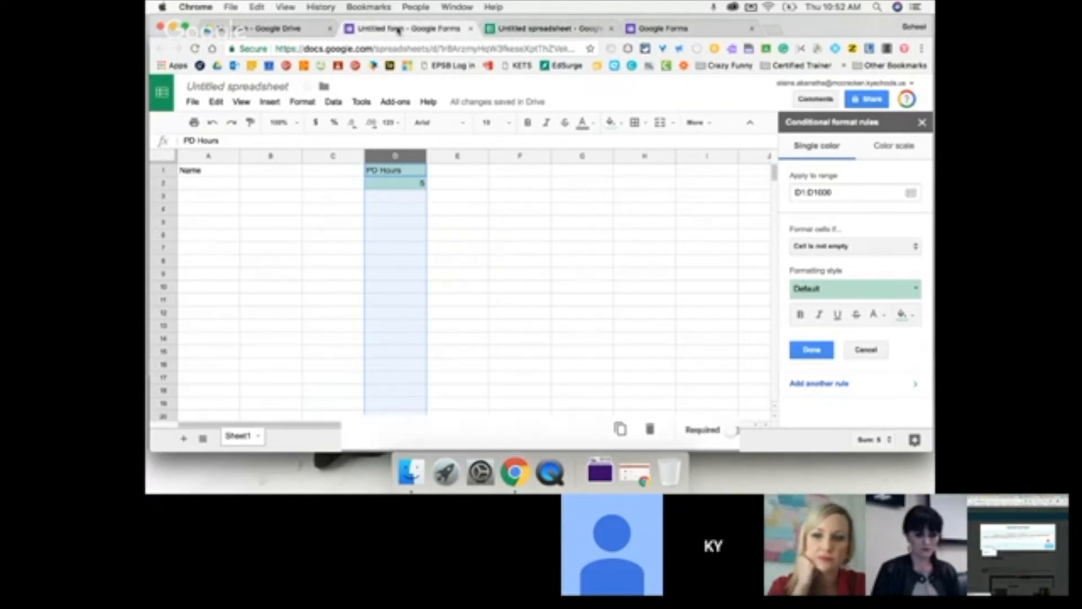
{"action": "left_click", "coordinate": [581, 173]}
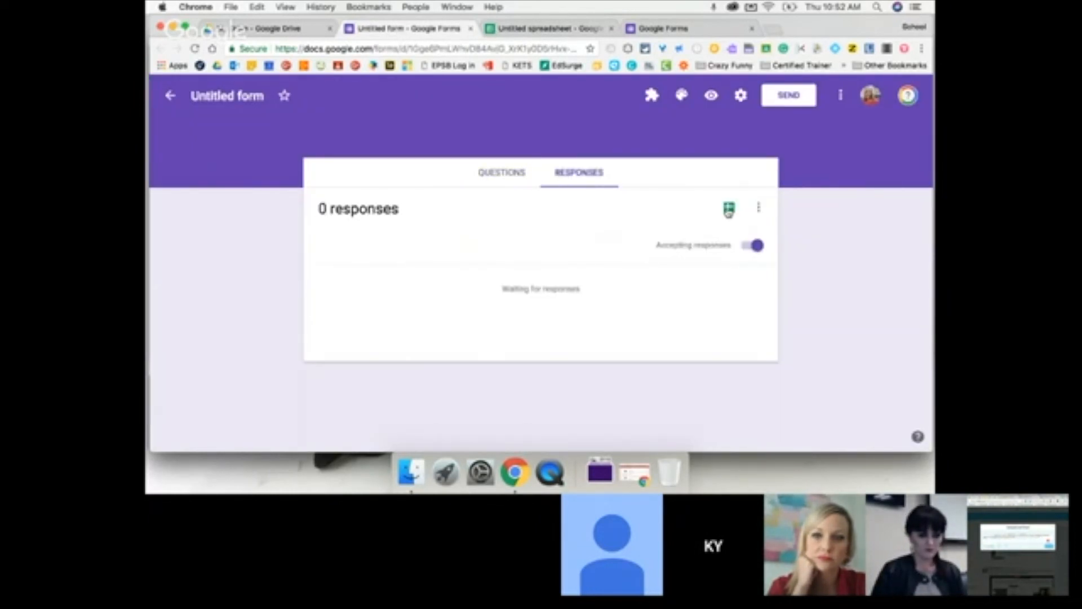
In the untitled spreadsheet, select the PD Hours column and view where conditional formatting is found among the format commands
{"action": "left_click", "coordinate": [558, 30]}
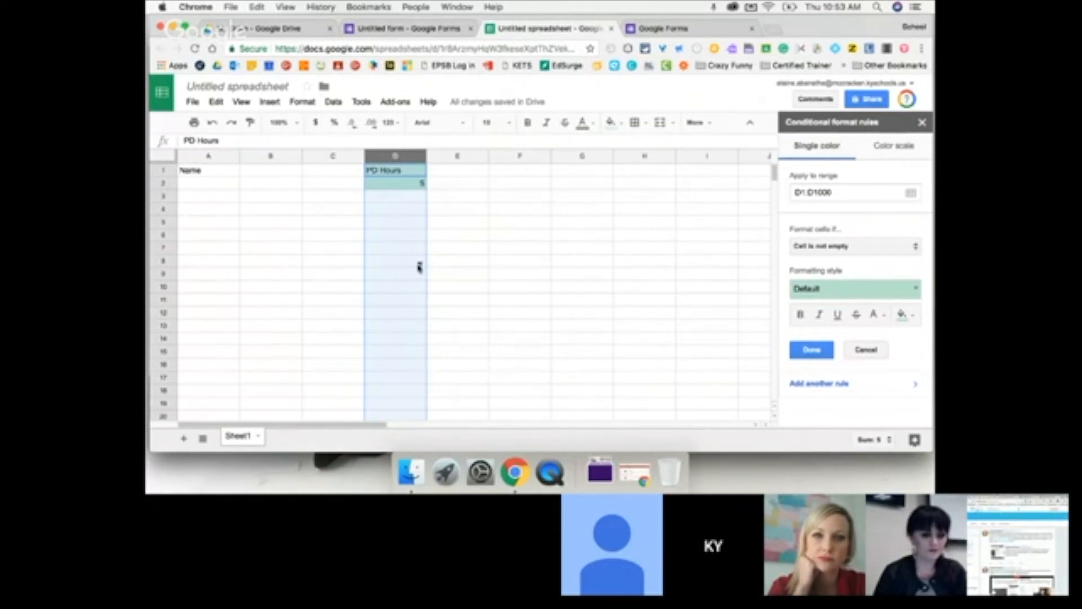
{"action": "left_click", "coordinate": [445, 157]}
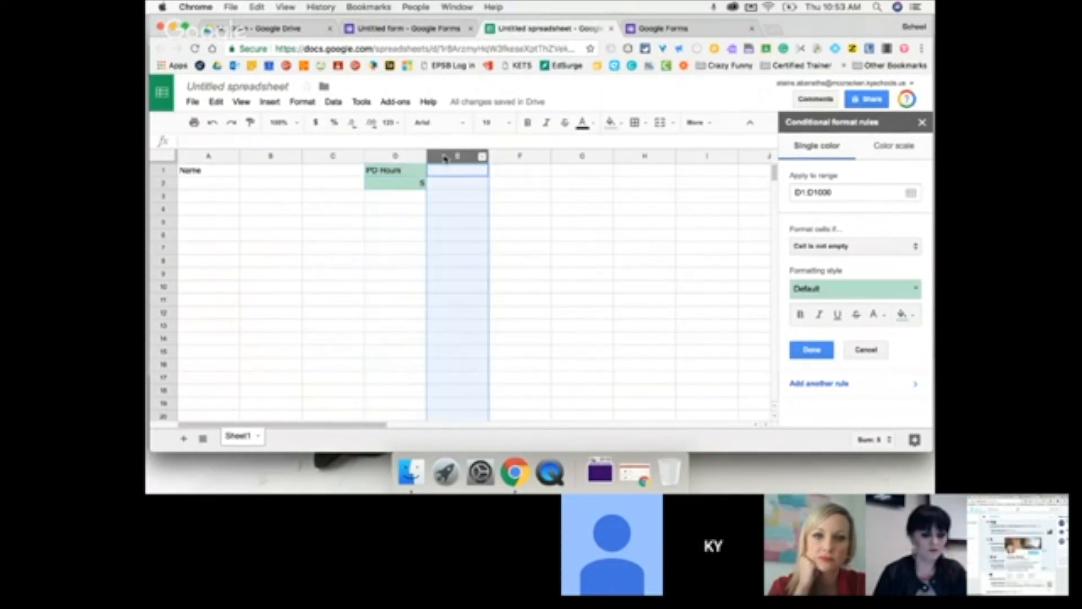
{"action": "left_click", "coordinate": [378, 157]}
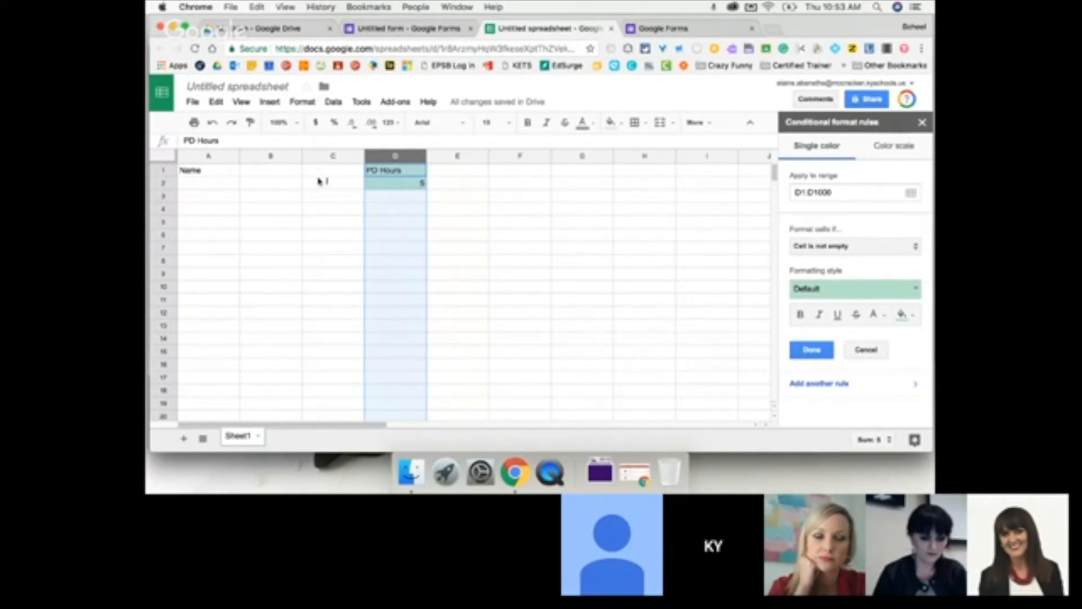
{"action": "left_click", "coordinate": [273, 104]}
{"action": "mouse_move", "coordinate": [298, 106]}
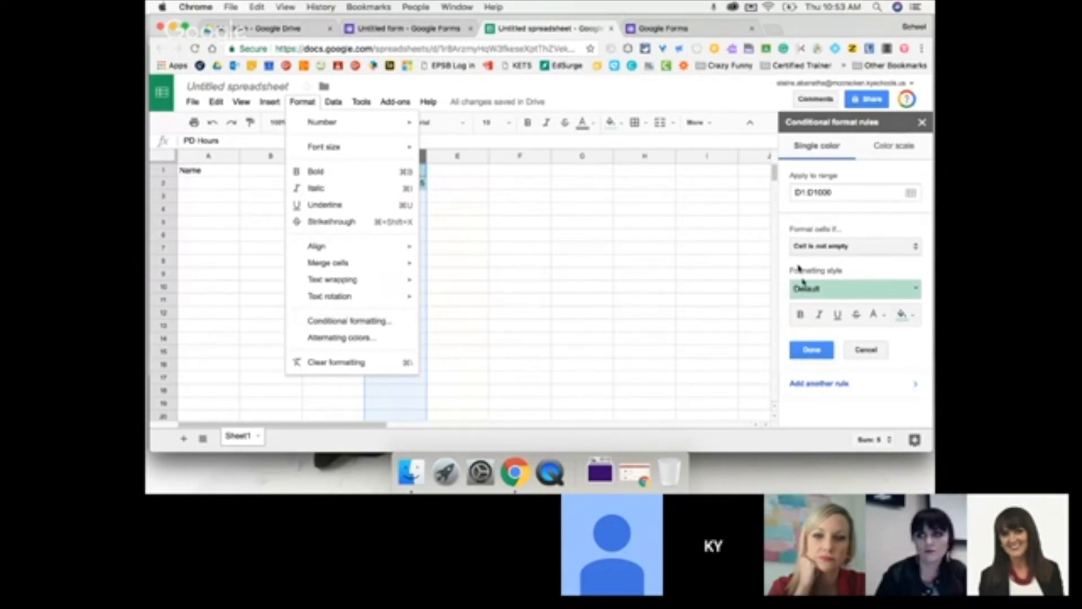
{"action": "left_click", "coordinate": [822, 123]}
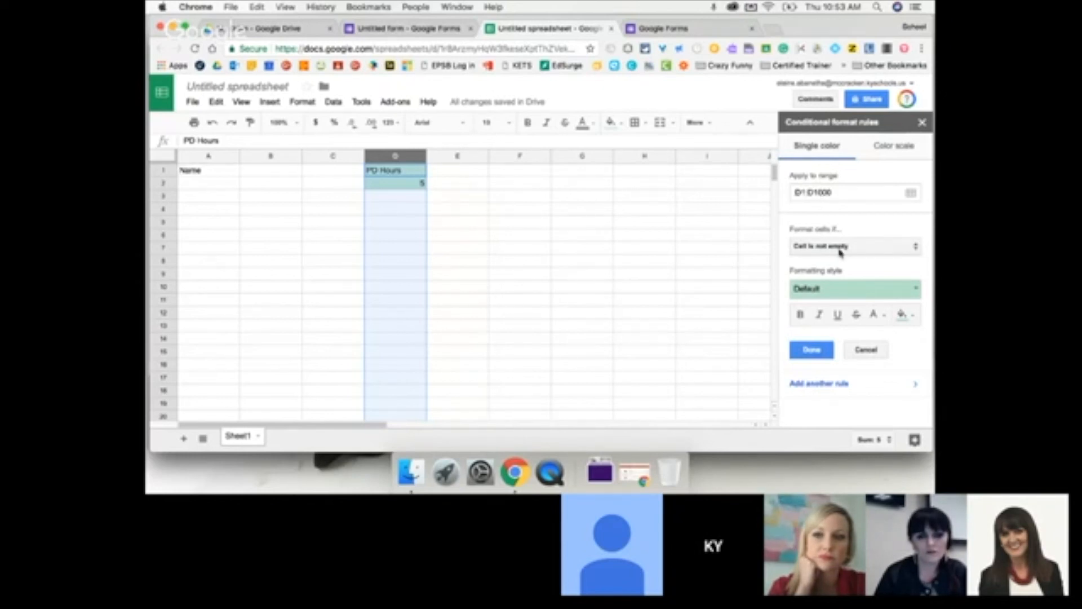
Set the conditional format rule on D1:D1000 to apply when the value is greater than 20
{"action": "left_click", "coordinate": [904, 249]}
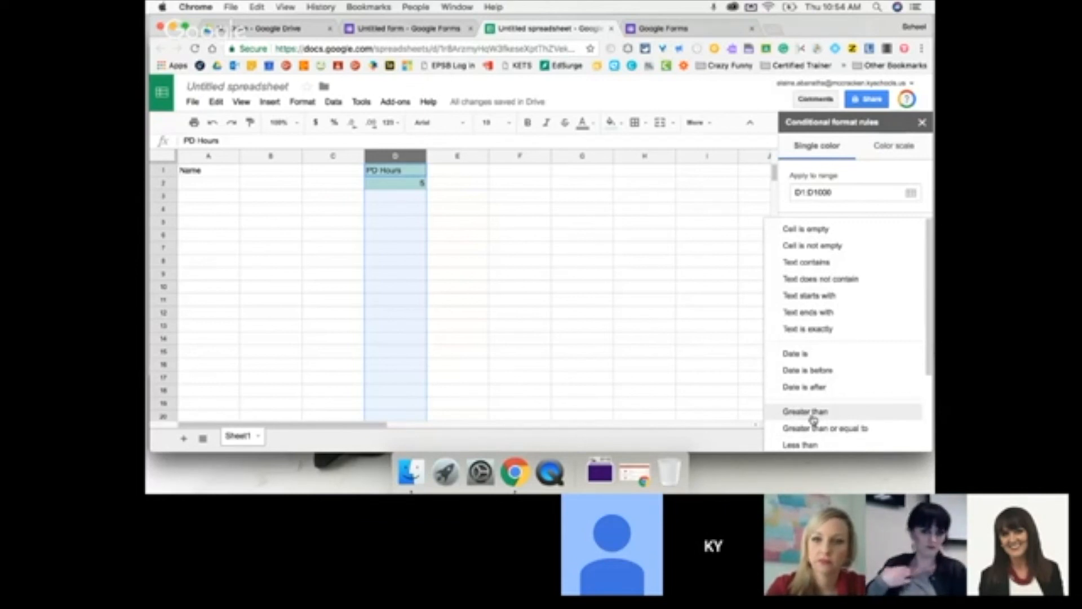
{"action": "left_click", "coordinate": [814, 417]}
{"action": "left_click", "coordinate": [826, 270]}
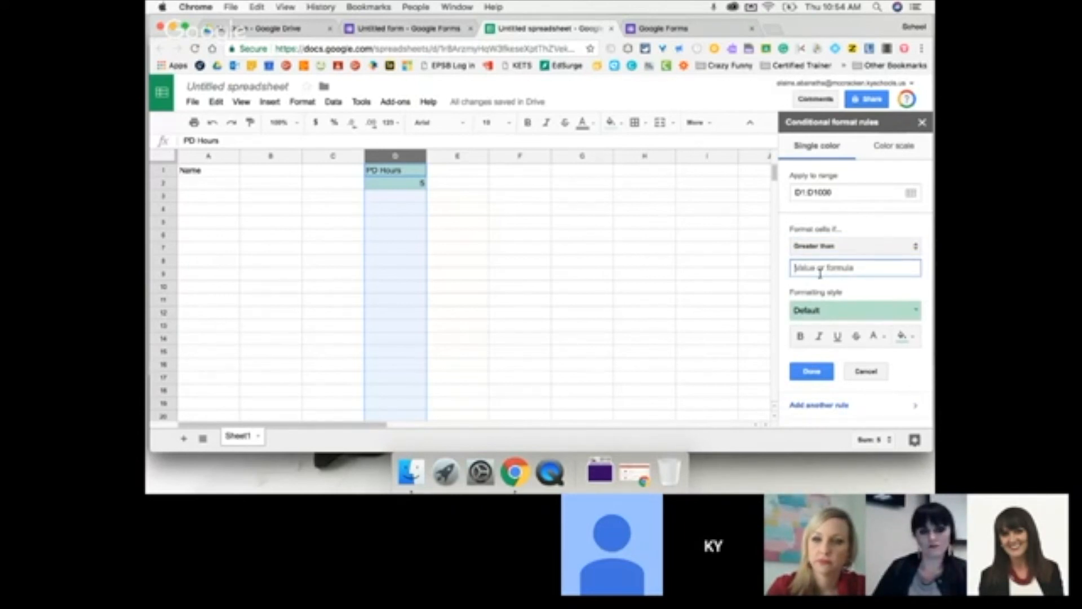
{"action": "type", "text": "20"}
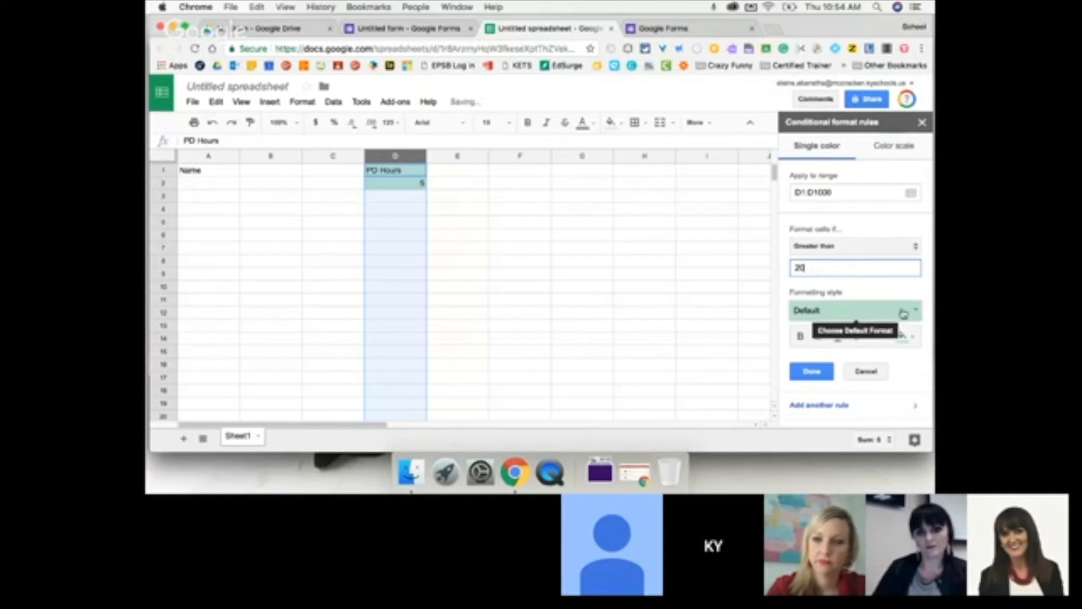
Try a custom light red fill color for the greater-than-20 rule
{"action": "left_click", "coordinate": [903, 313]}
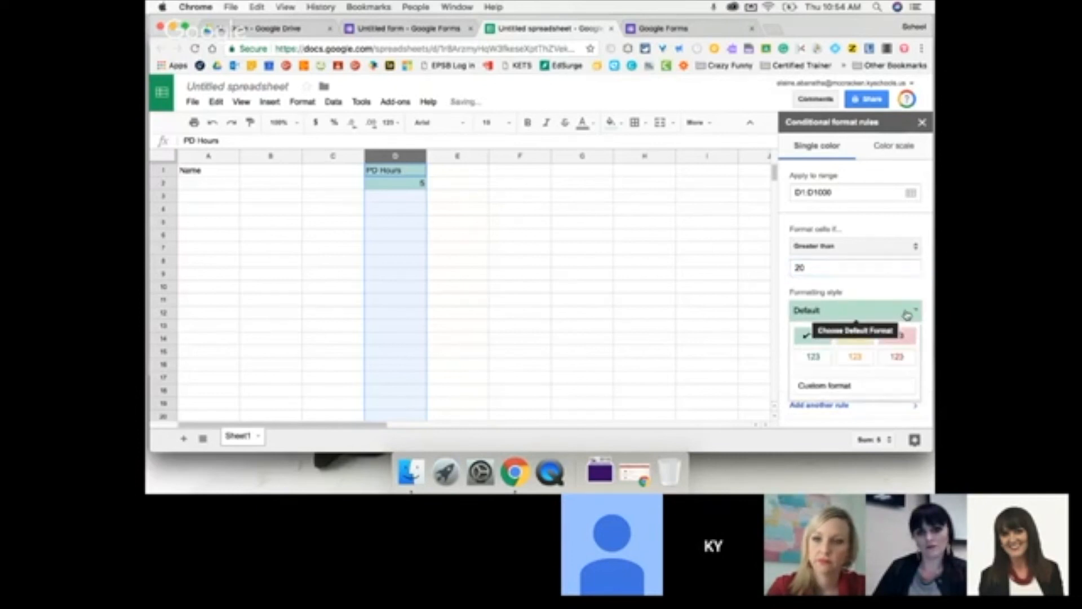
{"action": "left_click", "coordinate": [842, 386]}
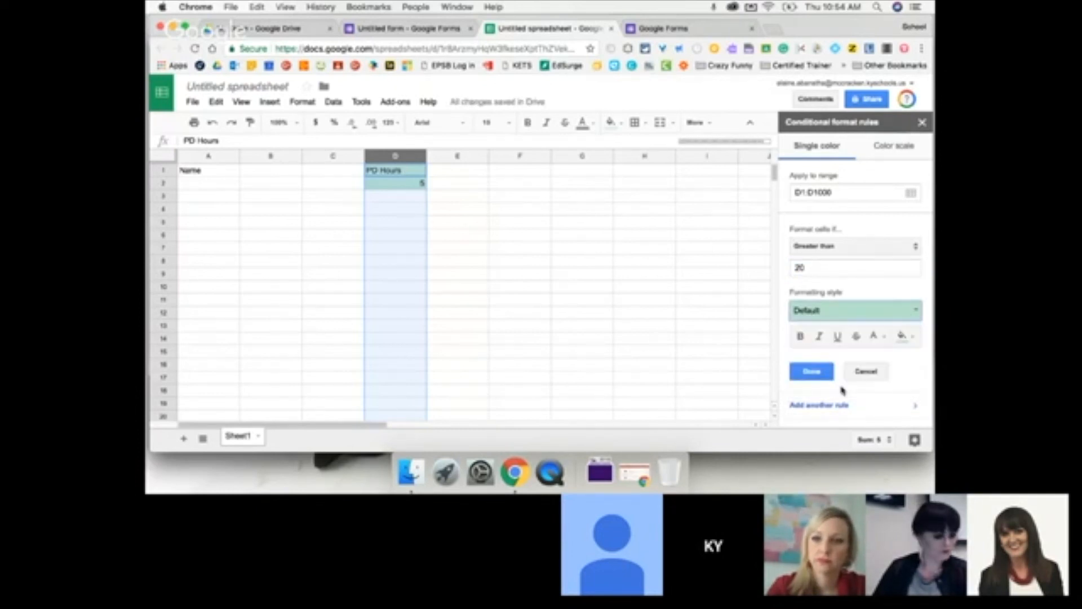
{"action": "left_click", "coordinate": [916, 338]}
{"action": "left_click", "coordinate": [913, 338]}
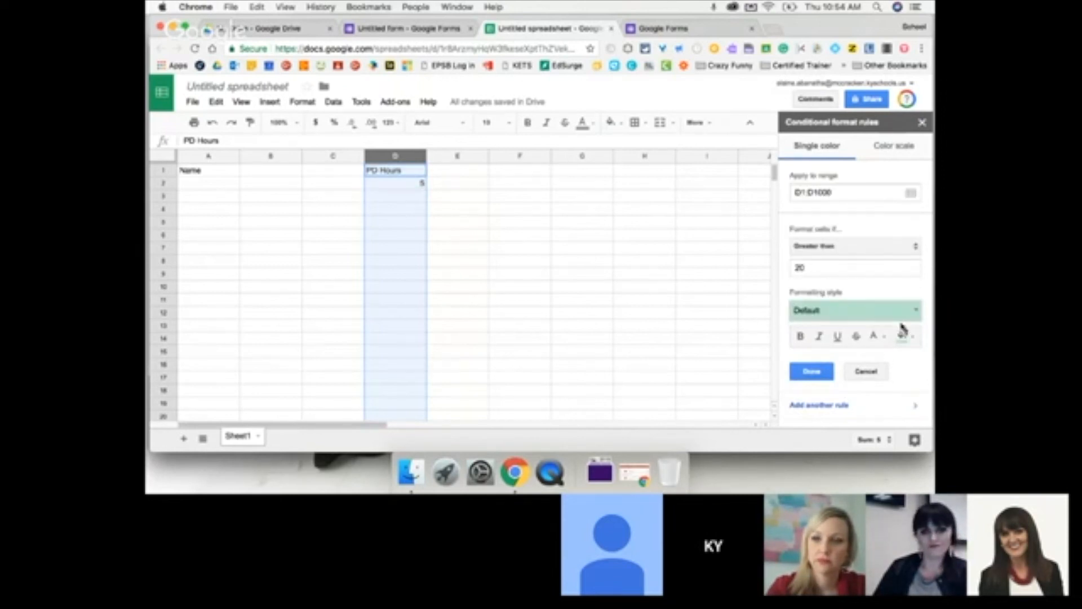
{"action": "left_click", "coordinate": [911, 337]}
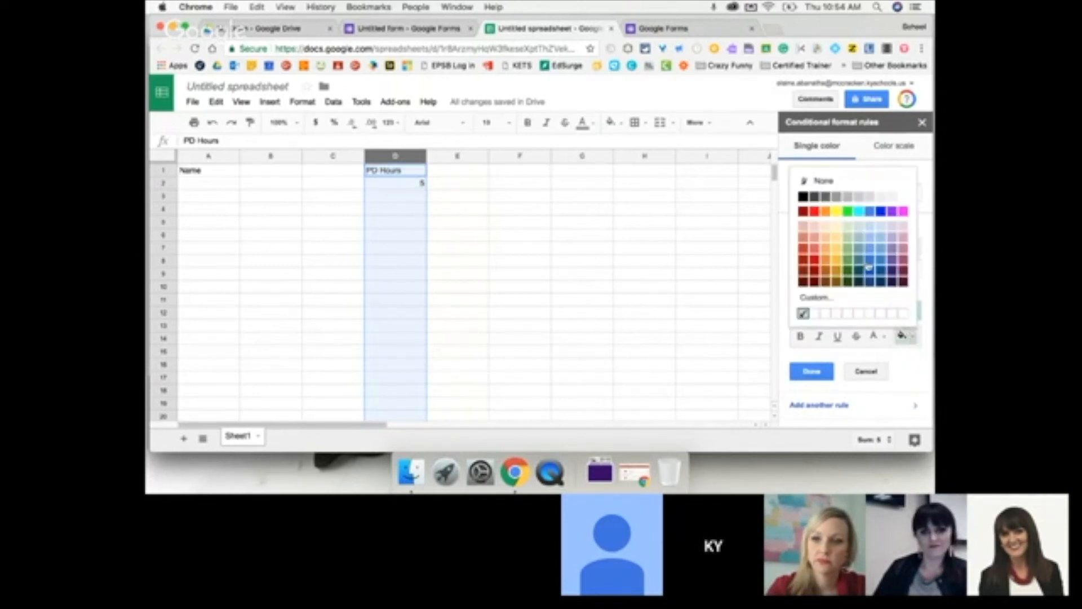
{"action": "left_click", "coordinate": [815, 253]}
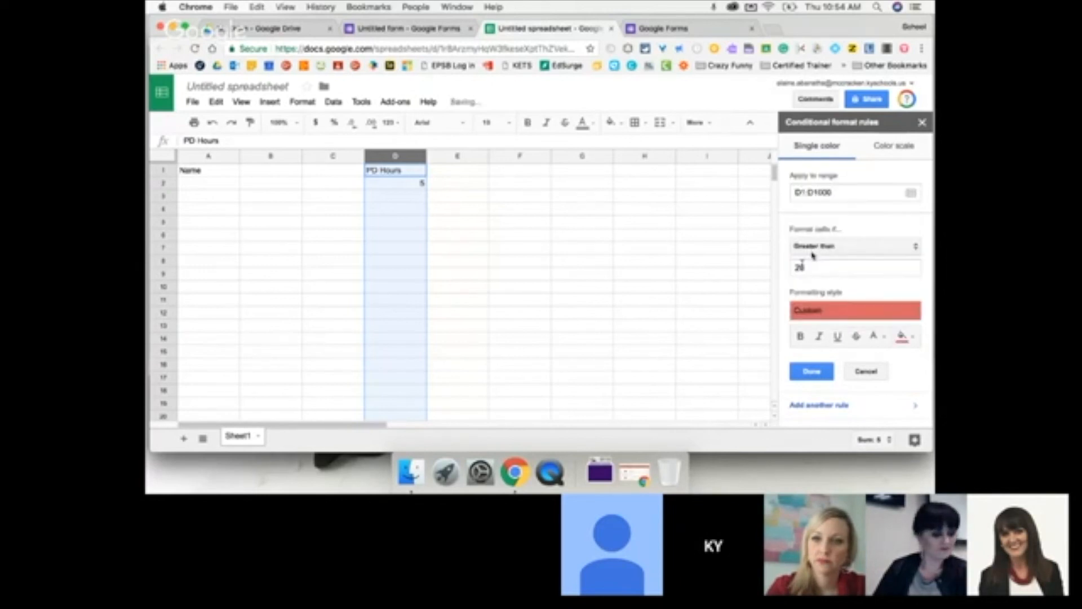
Give the greater-than-20 rule a yellow-orange fill color and save the rule
{"action": "left_click", "coordinate": [911, 337]}
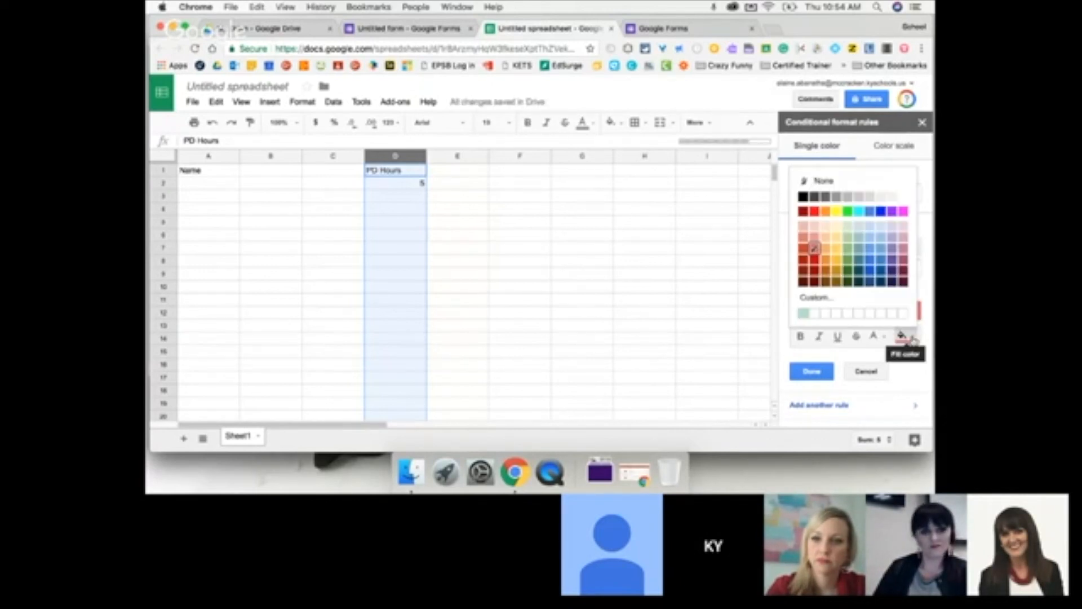
{"action": "left_click", "coordinate": [837, 253]}
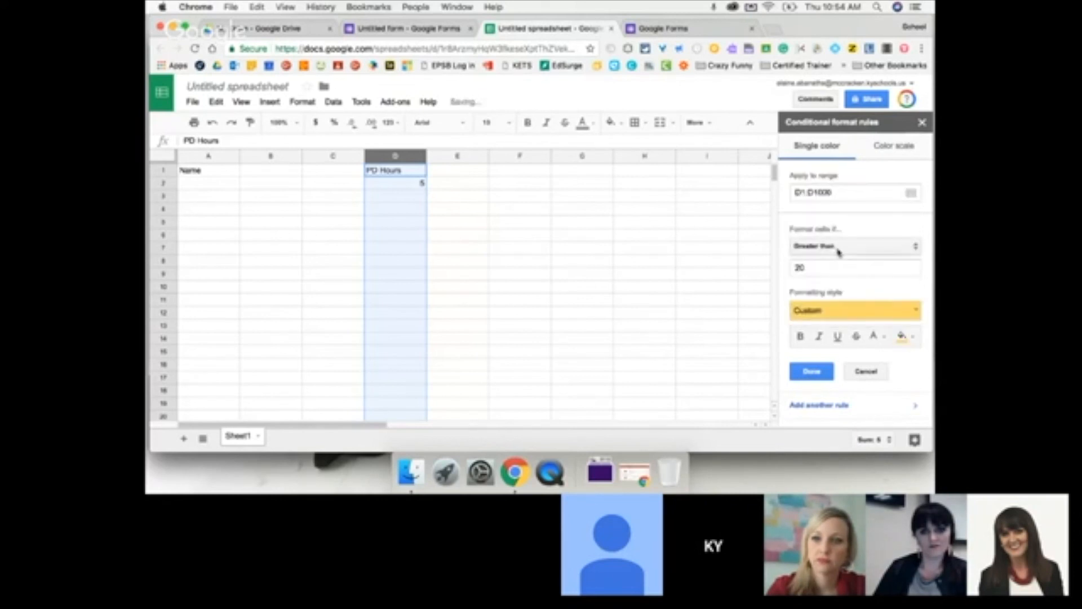
{"action": "left_click", "coordinate": [810, 372]}
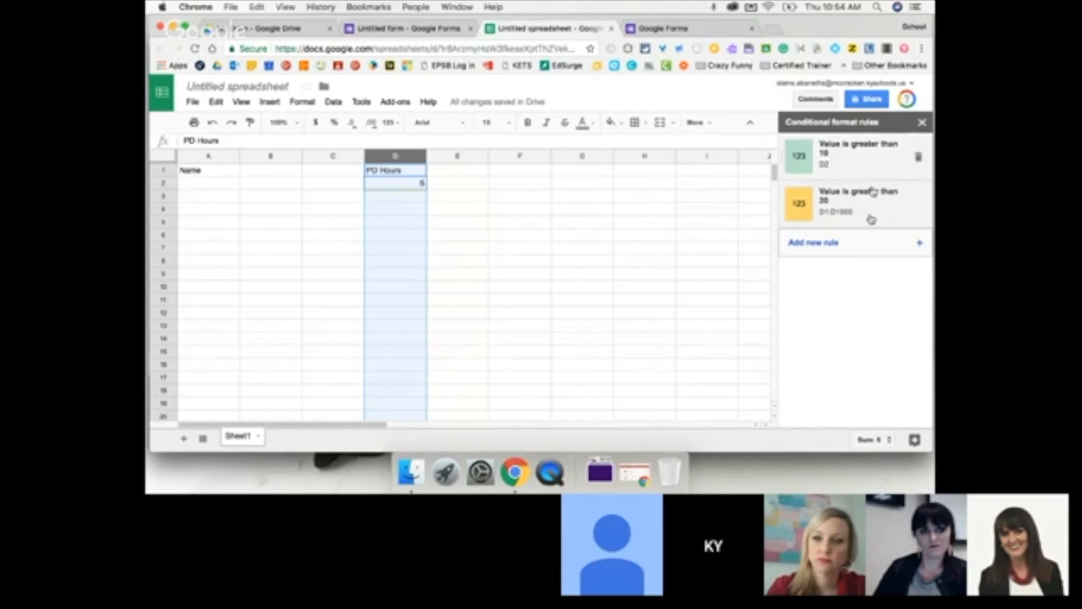
Enter 25 in cell D3 of the PD Hours column to test the conditional format rule
{"action": "left_click", "coordinate": [386, 198]}
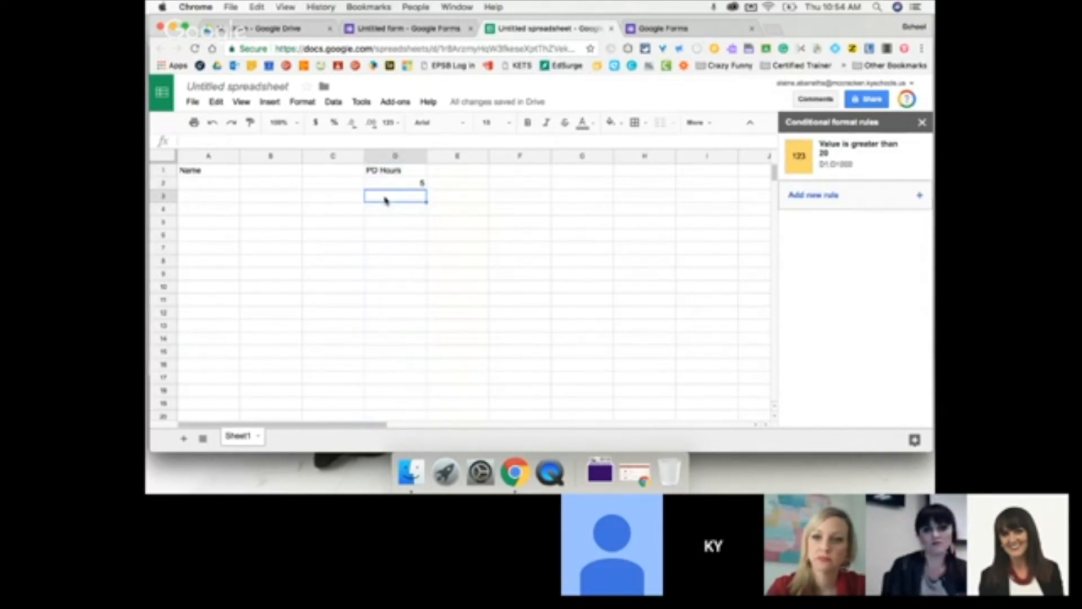
{"action": "type", "text": "2"}
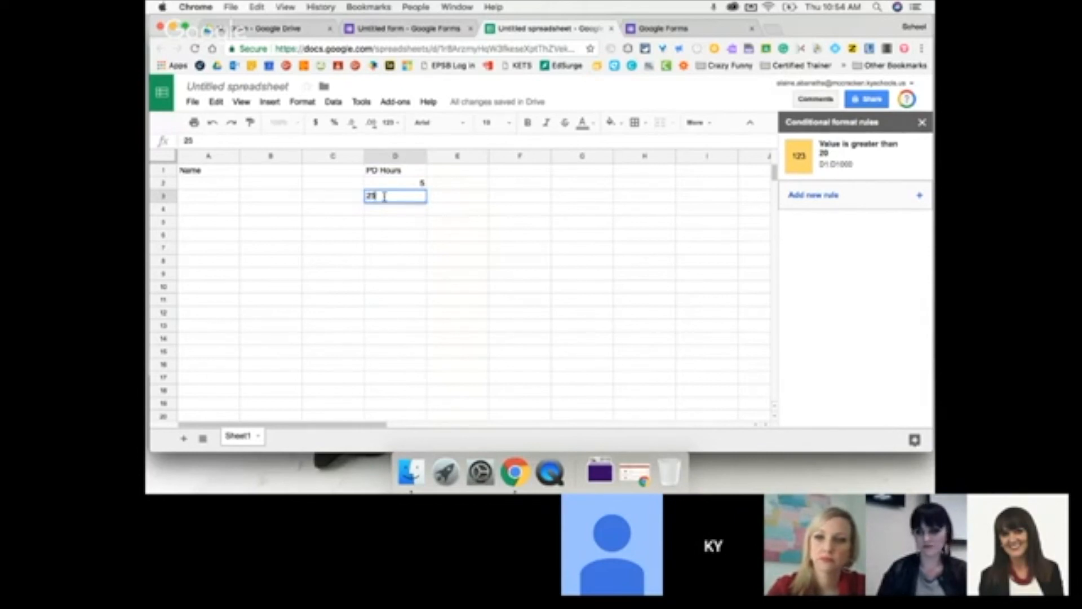
{"action": "type", "text": "5"}
{"action": "key", "text": "Return"}
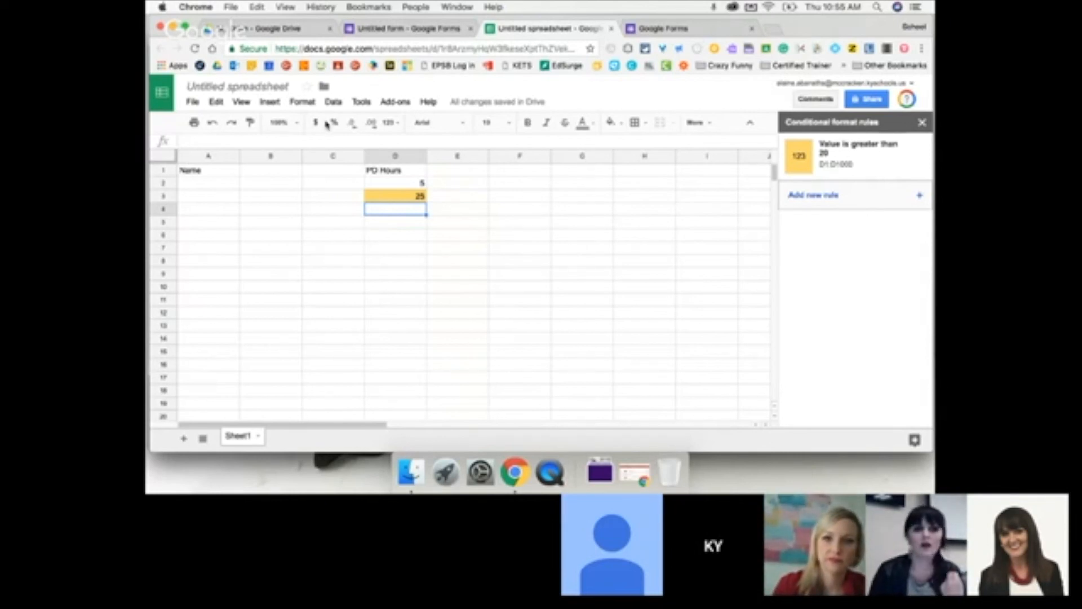
Switch to the Google Hangouts window running the live broadcast
{"action": "key", "text": "ctrl+Up"}
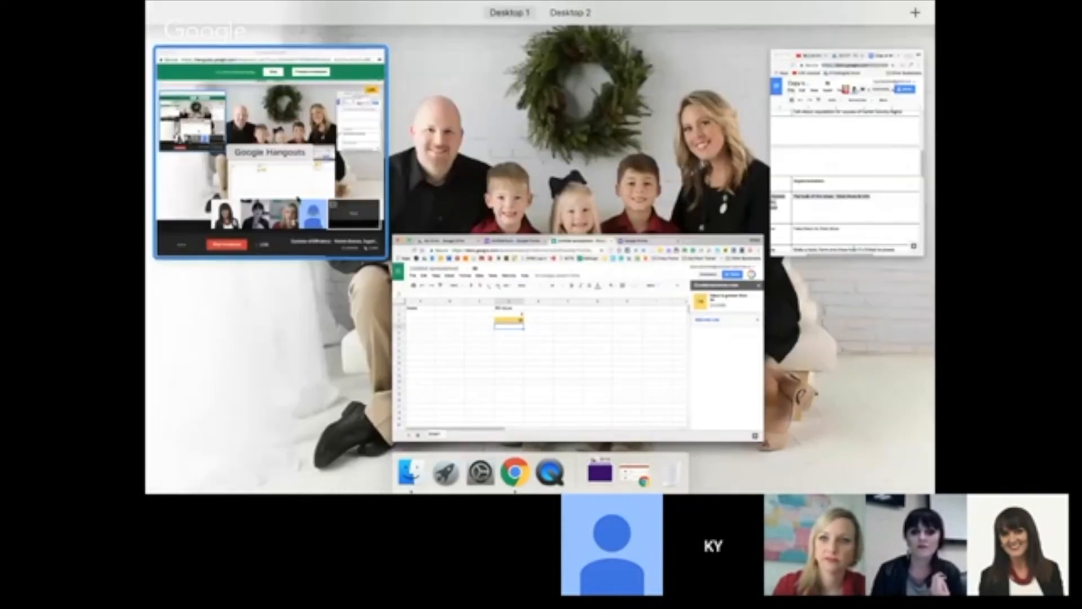
{"action": "left_click", "coordinate": [295, 183]}
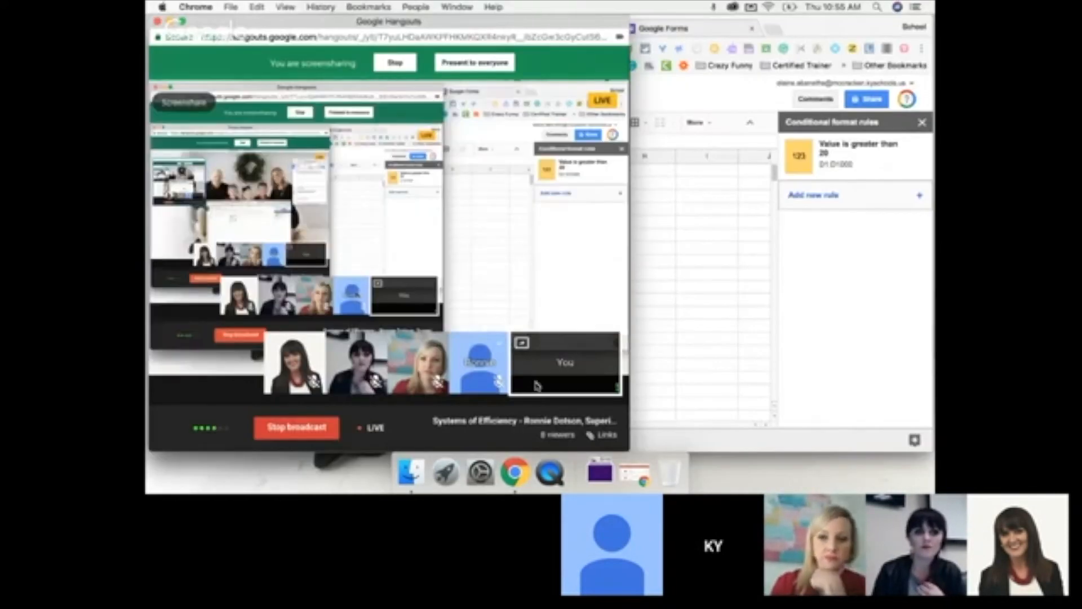